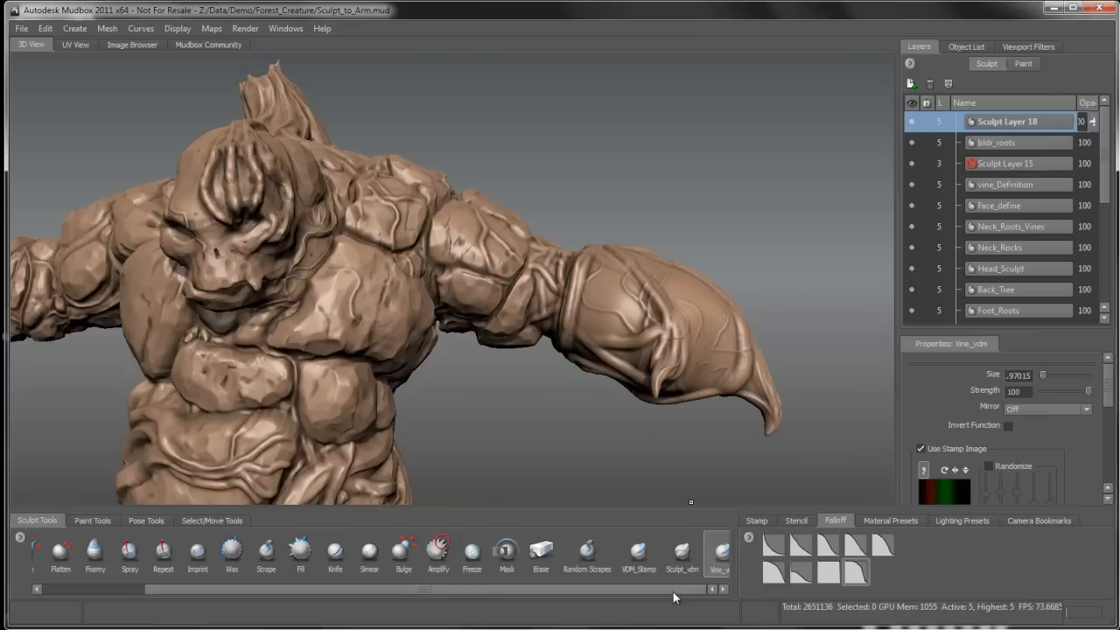
- Select the VDM_Stamp sculpt brush and assign the nearly black vector displacement image as its stamp
left_click(639, 553)
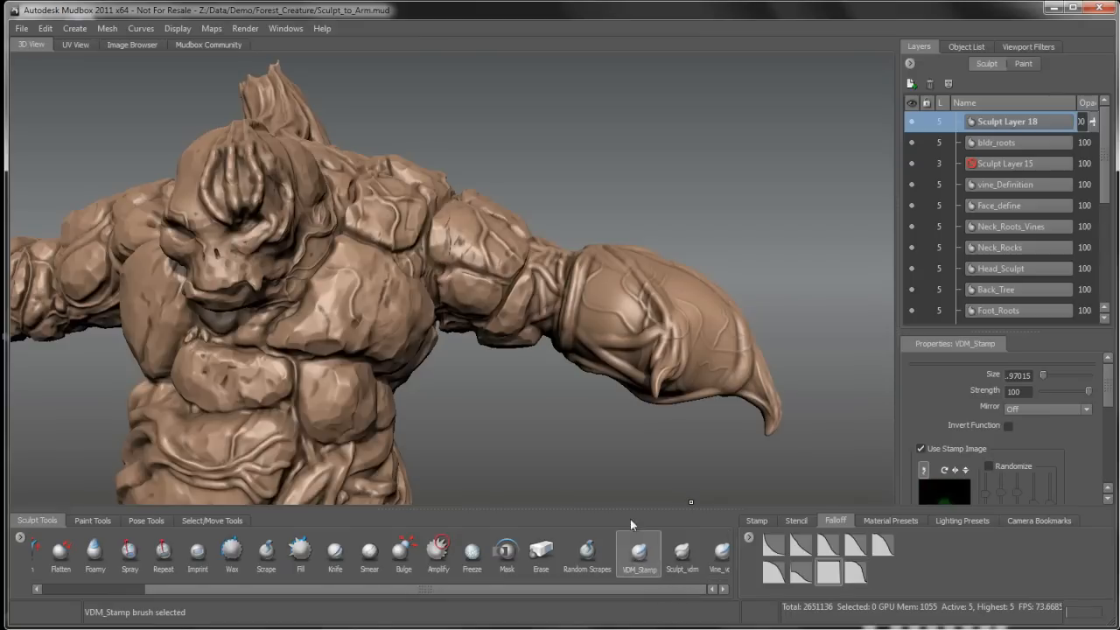
scroll(1049, 424, "down", 1)
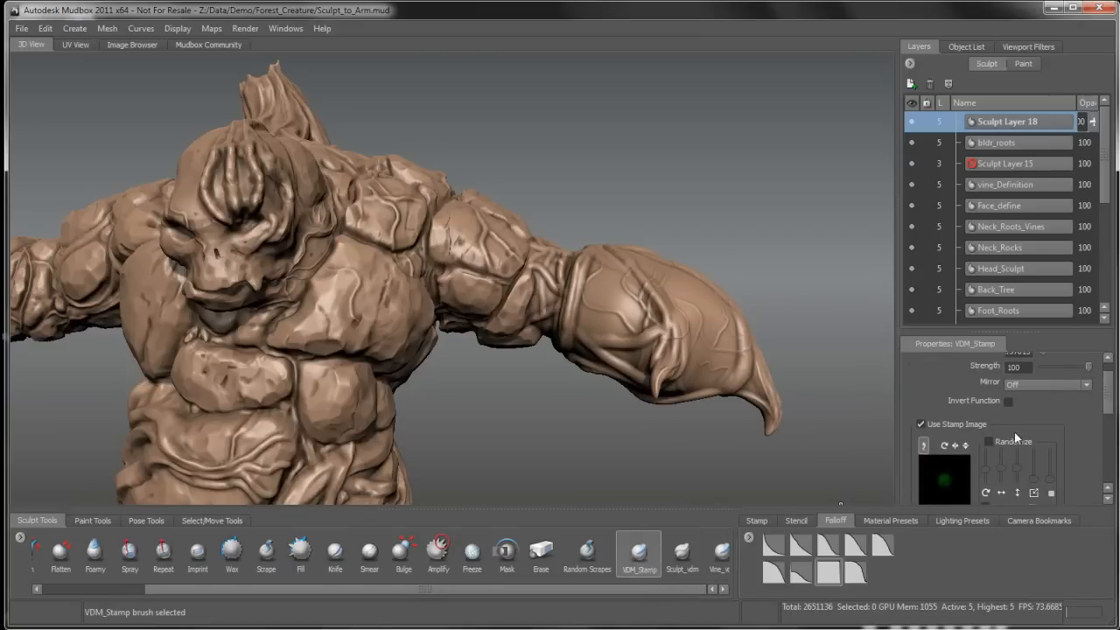
left_click(757, 519)
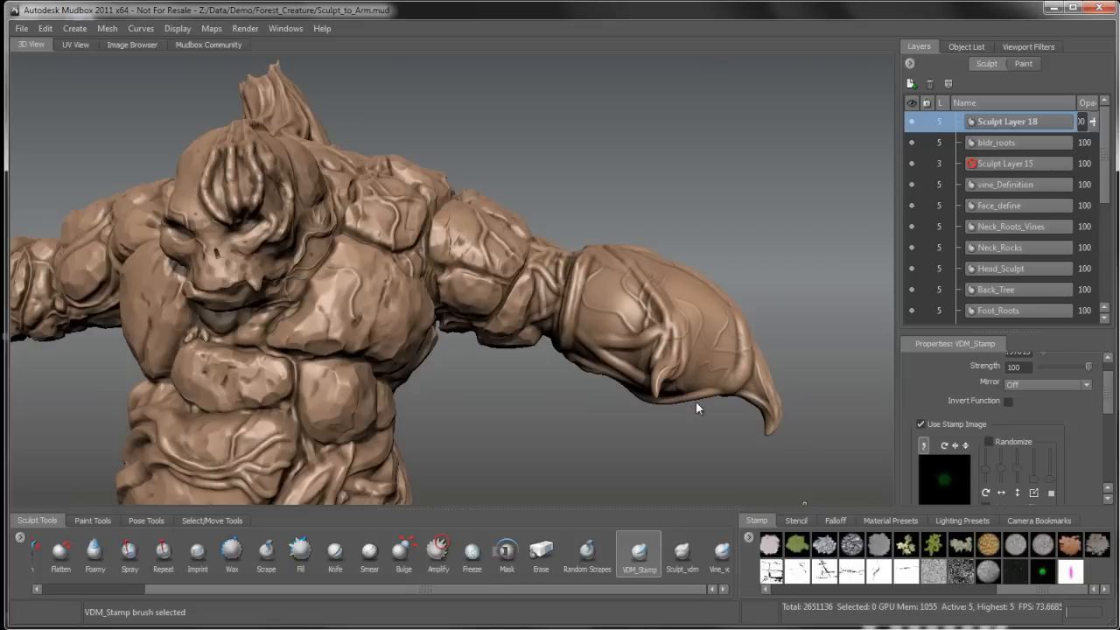
mouse_move(704, 343)
left_mouse_down("alt")
mouse_move(704, 357)
mouse_move(685, 345)
left_mouse_up("alt")
left_click_drag(1033, 590, 919, 591)
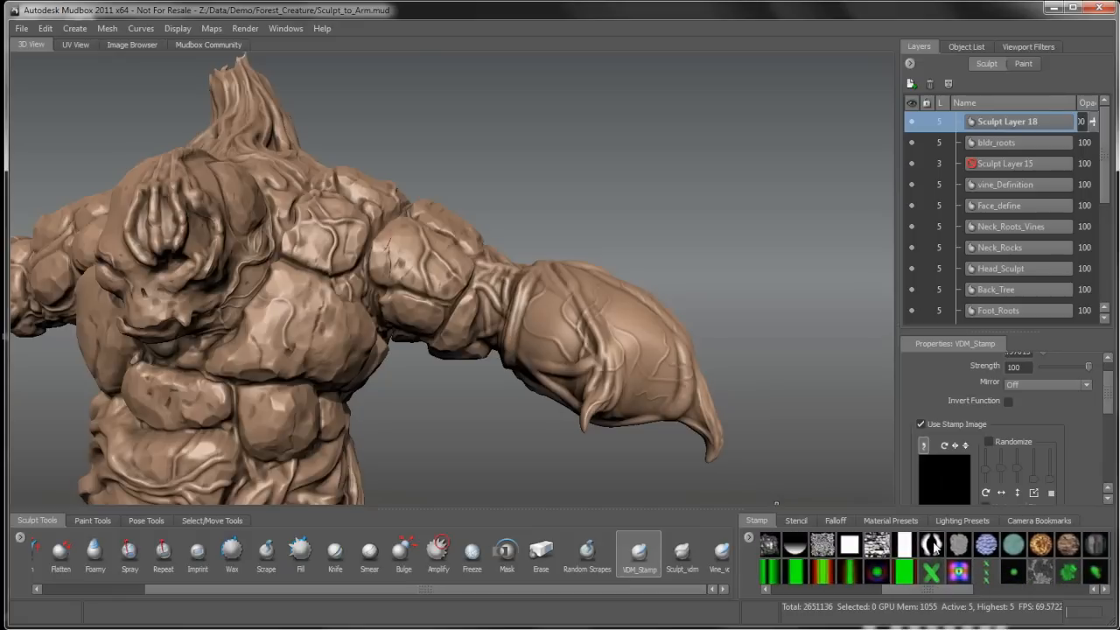
left_click_drag(931, 587, 1052, 590)
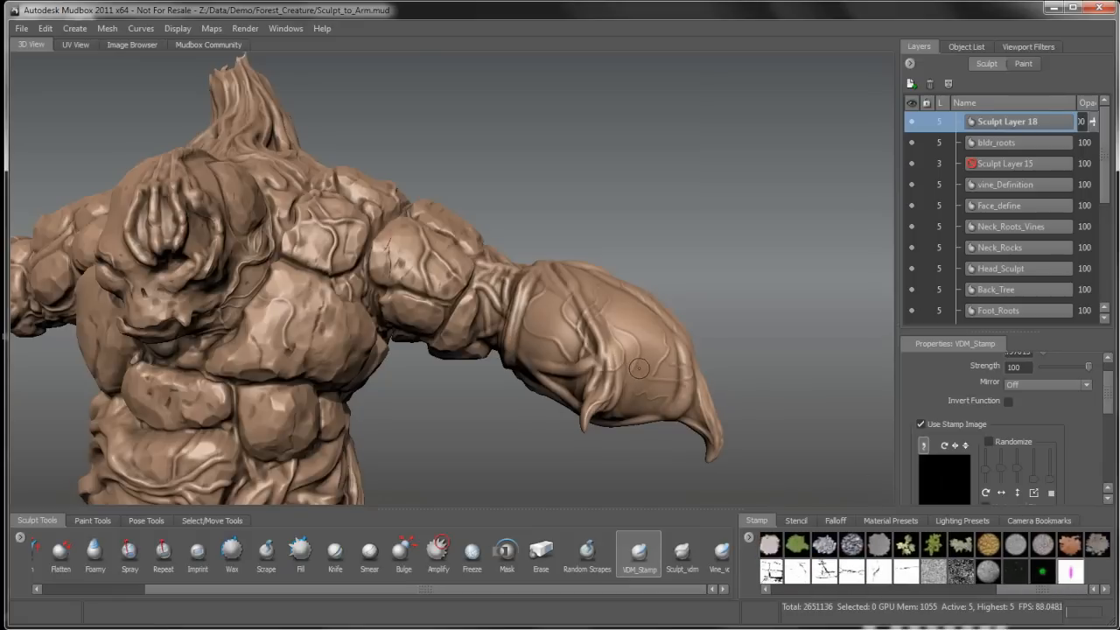
- Add a new sculpt layer above Sculpt Layer 18 and name it cracks
left_click_drag(639, 367, 600, 367, "alt")
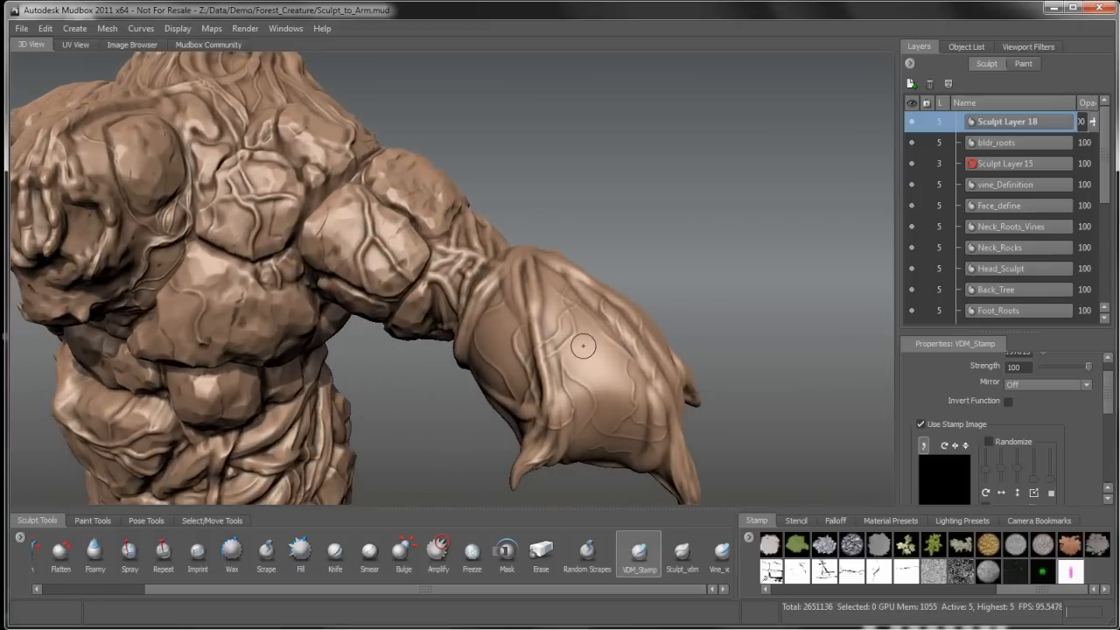
left_click_drag(639, 324, 849, 98, "alt")
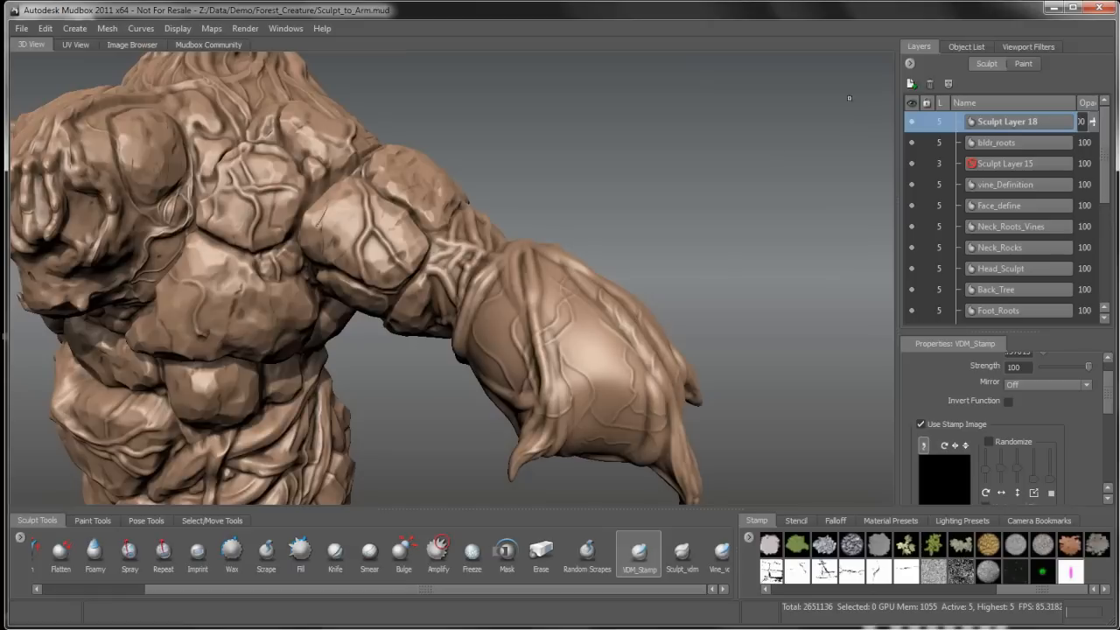
left_click(910, 84)
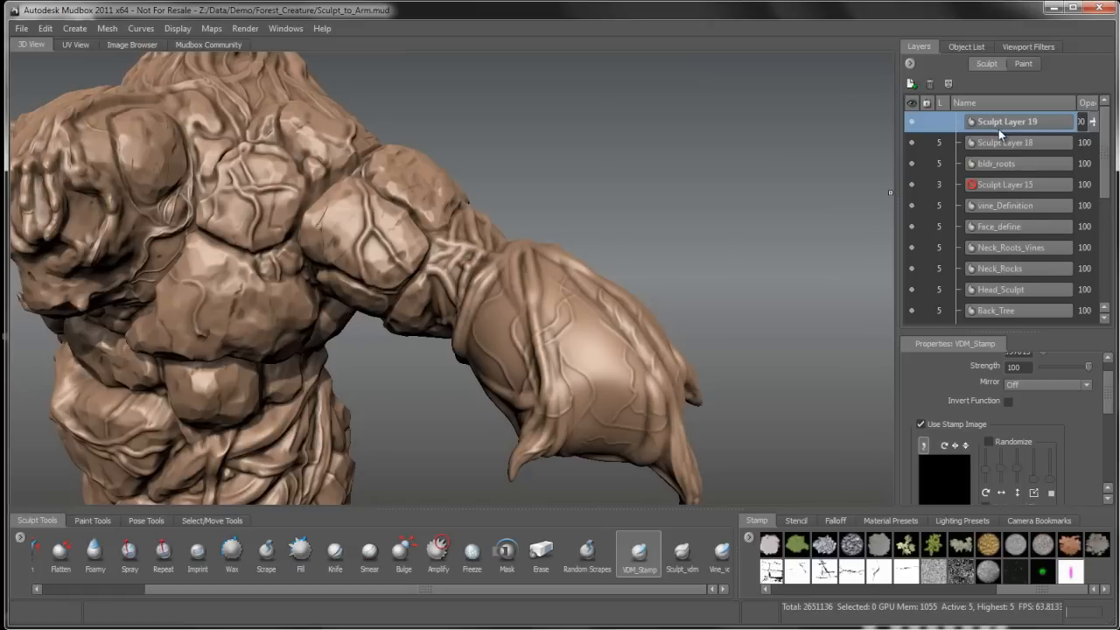
double_click(1003, 123)
type("cracks")
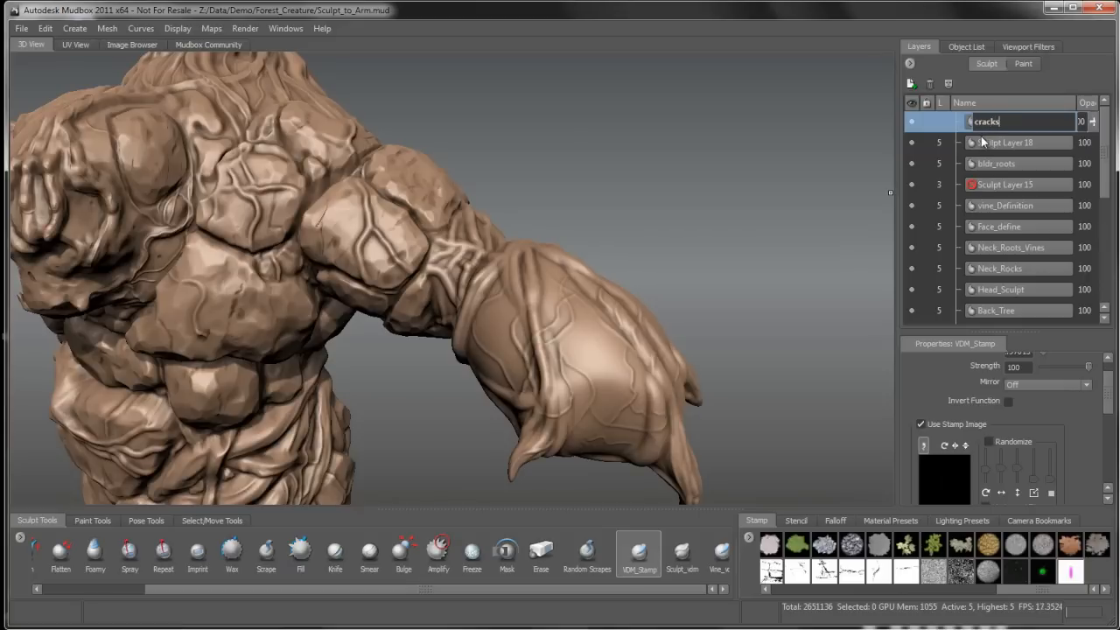
key("Return")
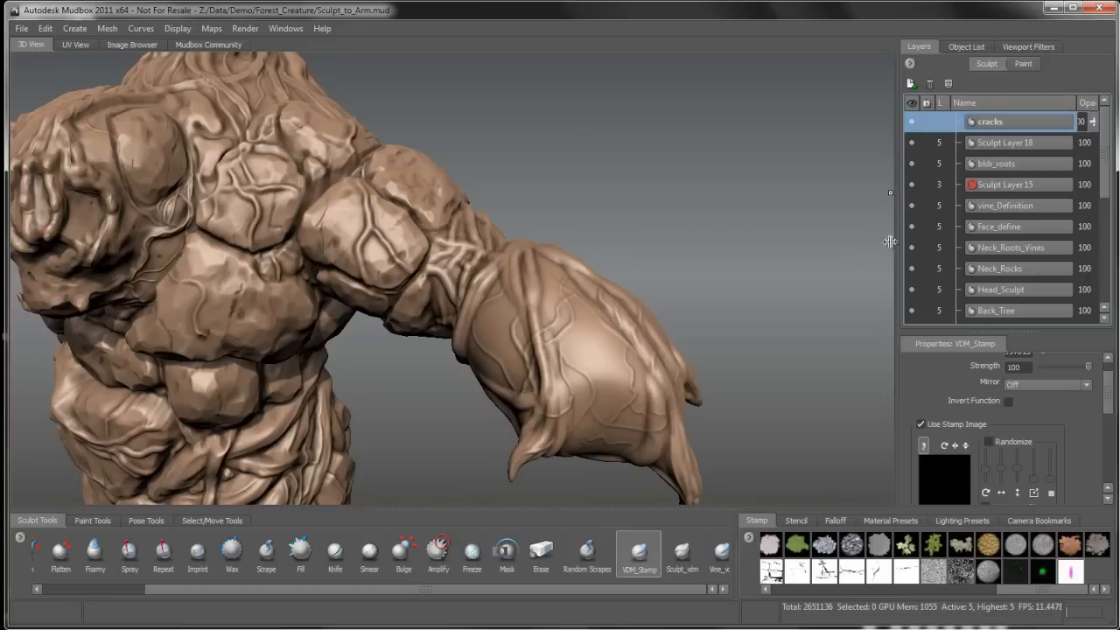
- Close in on the large forearm and set the VDM_Stamp brush's stamp spacing distance to 8
right_click(588, 284)
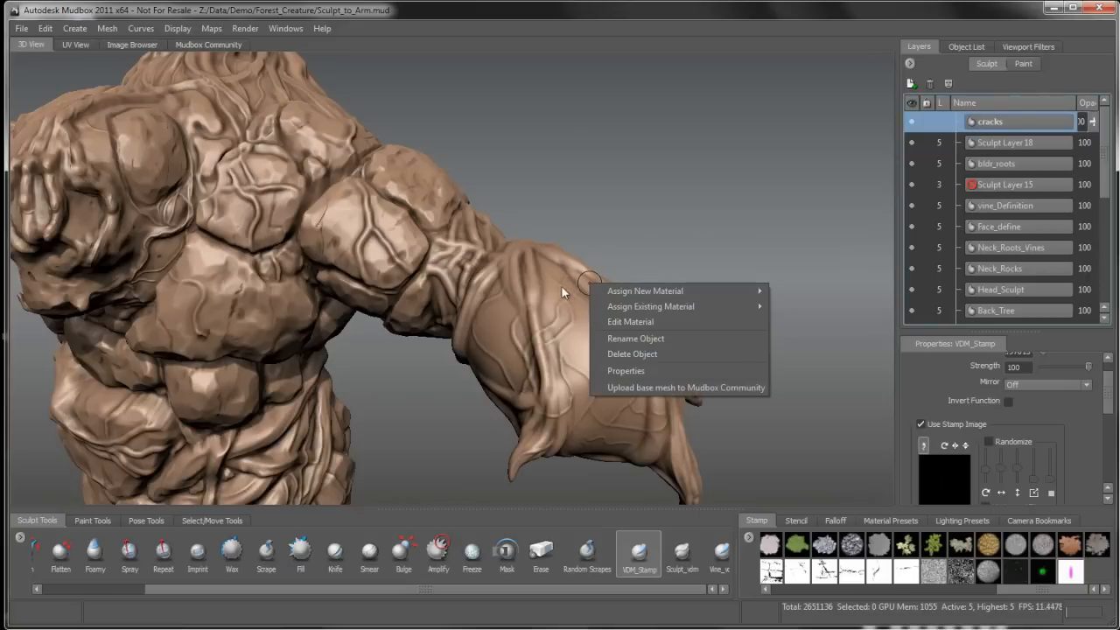
left_click(561, 289)
right_click_drag(573, 306, 618, 322, "alt")
left_click_drag(618, 322, 610, 243, "alt")
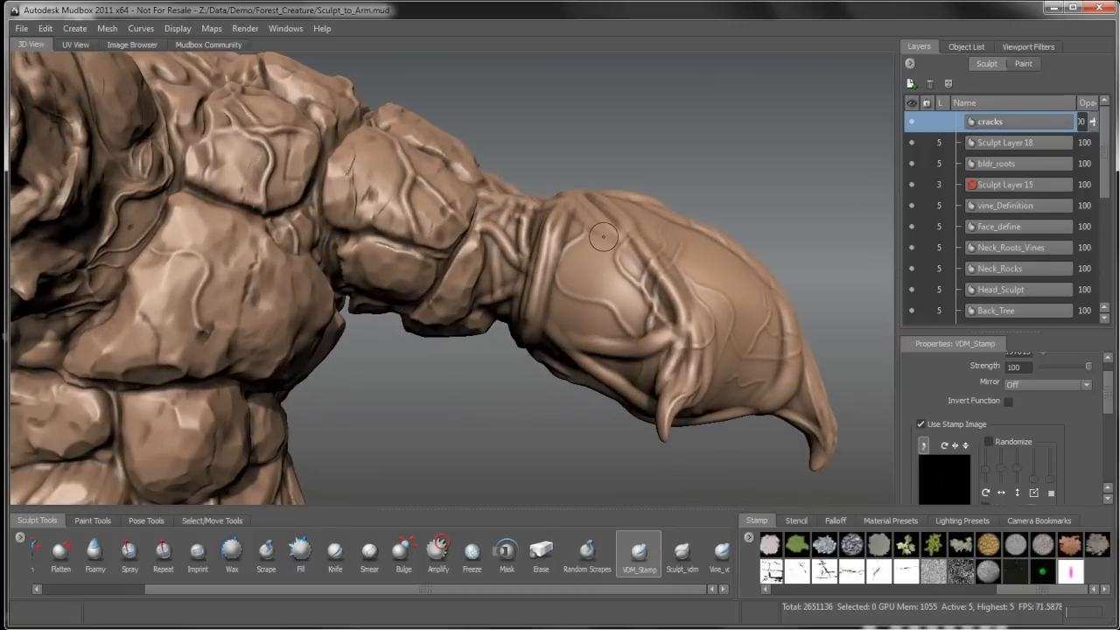
left_click(832, 520)
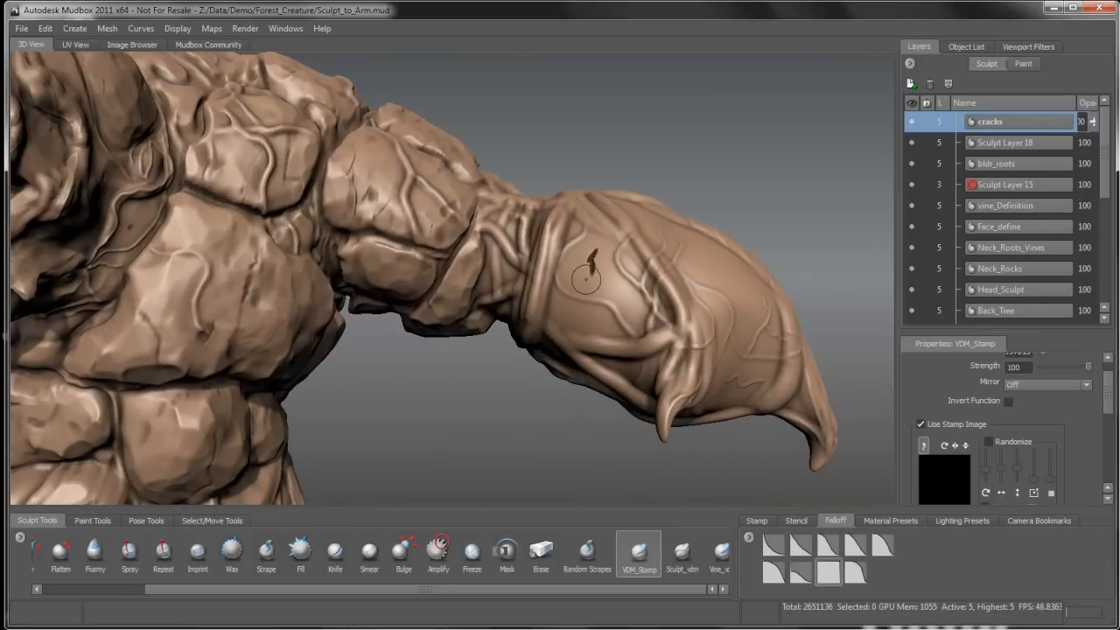
left_click_drag(1109, 398, 1109, 443)
left_click_drag(1038, 426, 1006, 426)
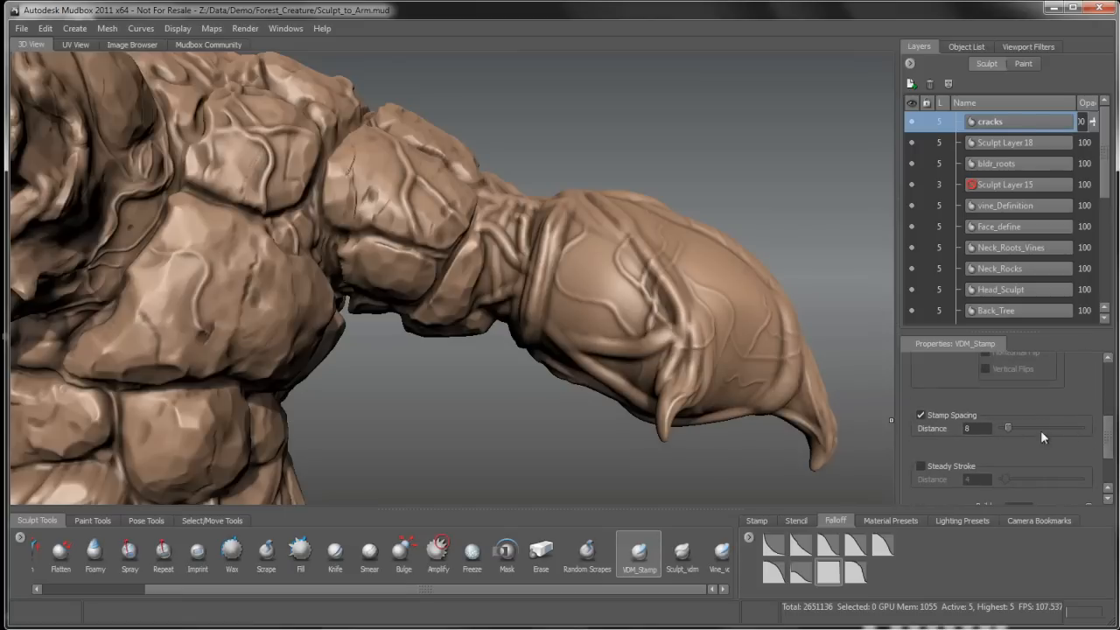
left_click_drag(1107, 433, 1104, 372)
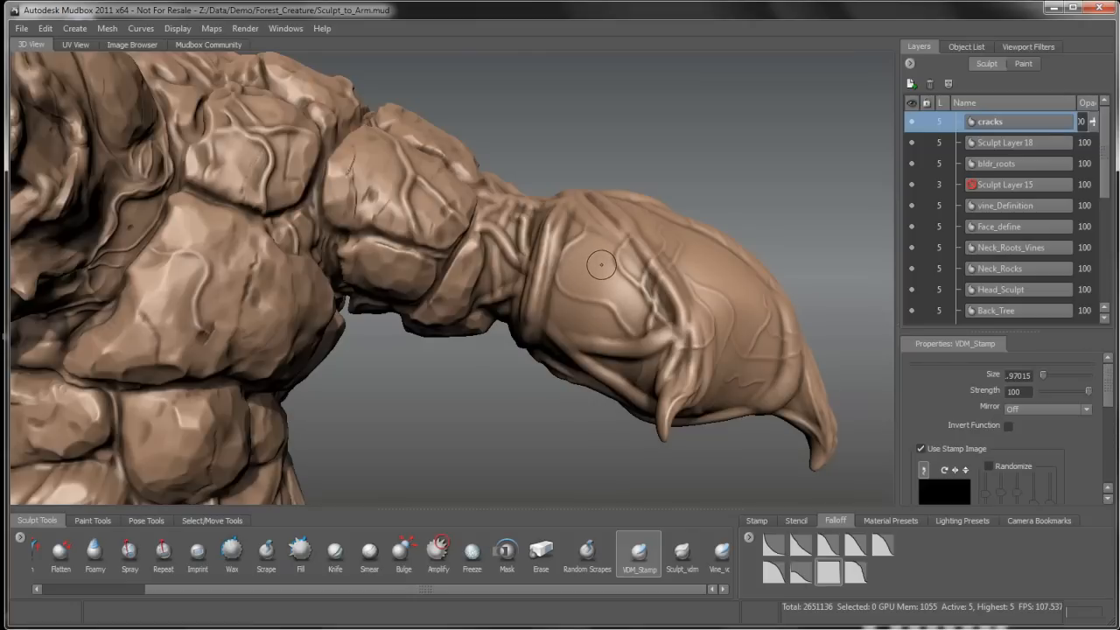
- Reduce the brush's size and strength, and sculpt fine cracks into the smooth surface of the large forearm
mouse_move(598, 253)
left_mouse_down()
mouse_move(592, 322)
mouse_move(600, 296)
mouse_move(610, 313)
left_mouse_up()
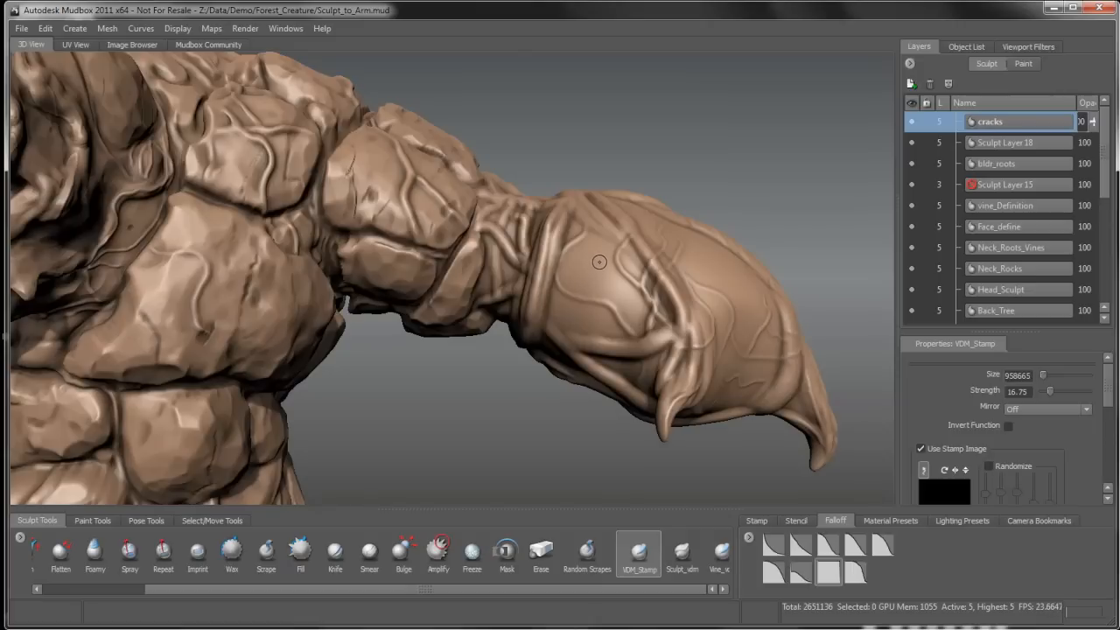
left_click_drag(598, 262, 600, 259)
left_click_drag(600, 193, 600, 223)
mouse_move(596, 267)
left_mouse_down()
mouse_move(597, 228)
mouse_move(594, 283)
left_mouse_up()
left_click_drag(605, 317, 608, 290, "alt")
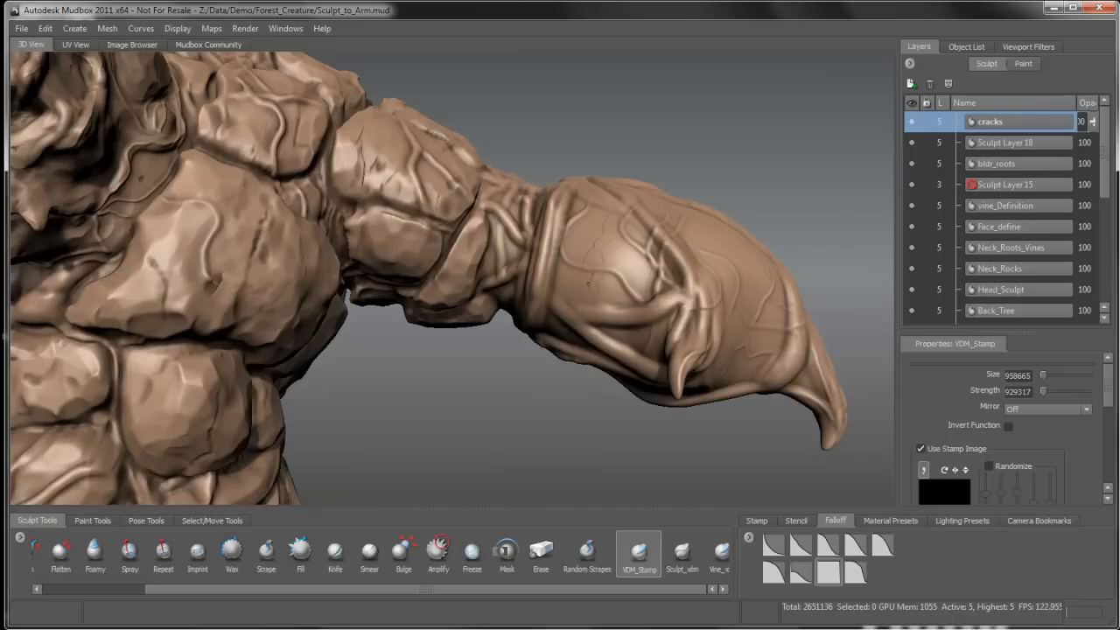
left_click_drag(588, 284, 628, 278, "alt")
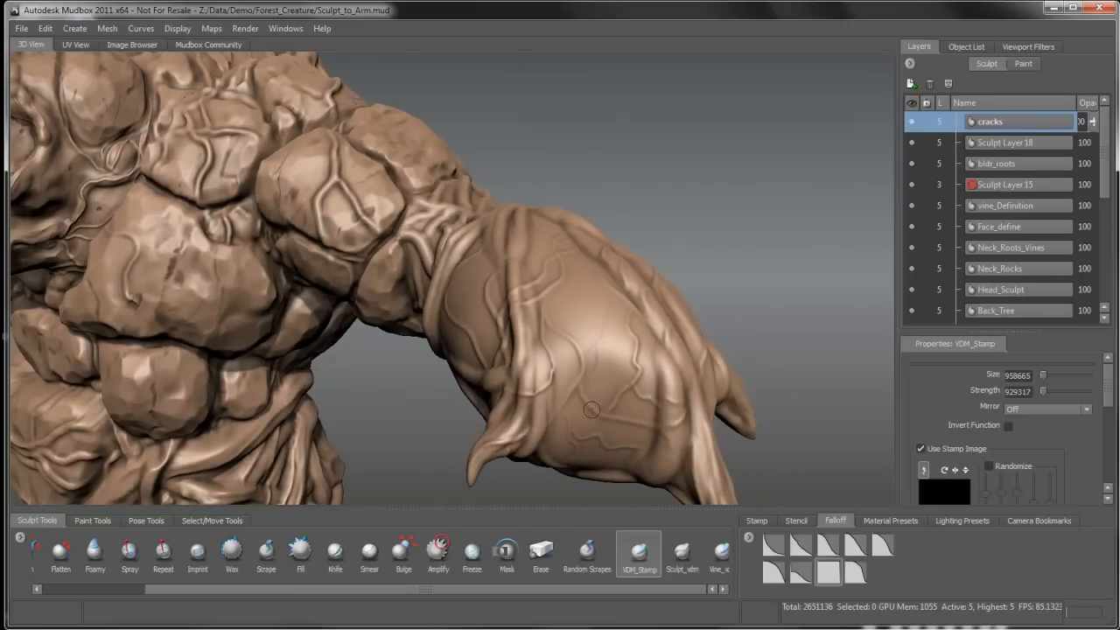
left_click_drag(591, 409, 602, 261, "alt")
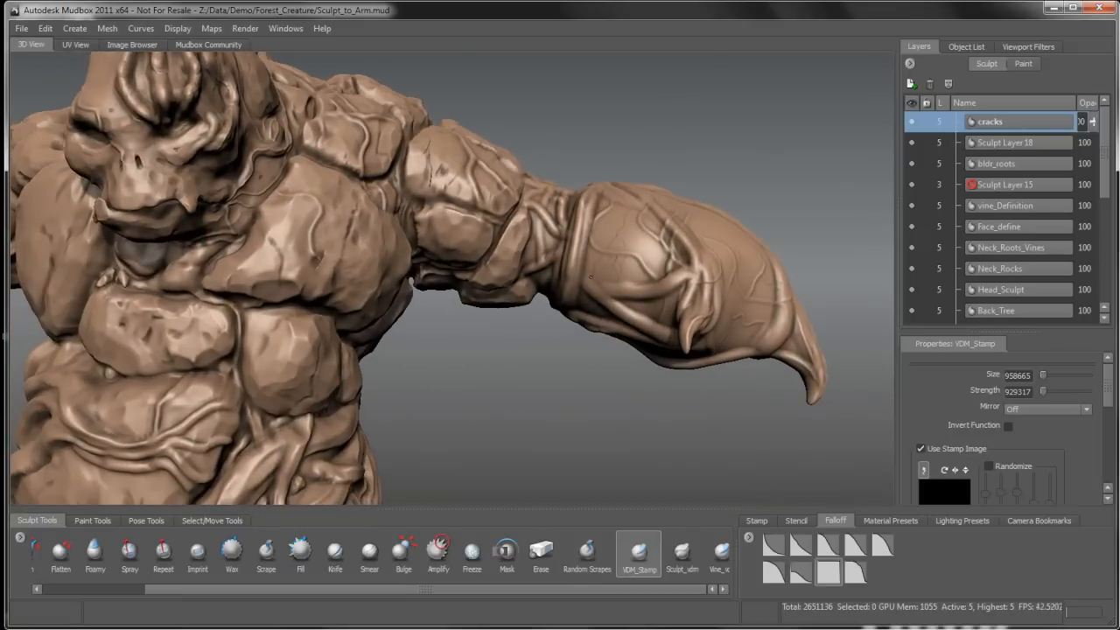
- Sculpt more fine cracks across the rocky surfaces of the head, chest and upper arm
left_click_drag(600, 282, 534, 313, "alt")
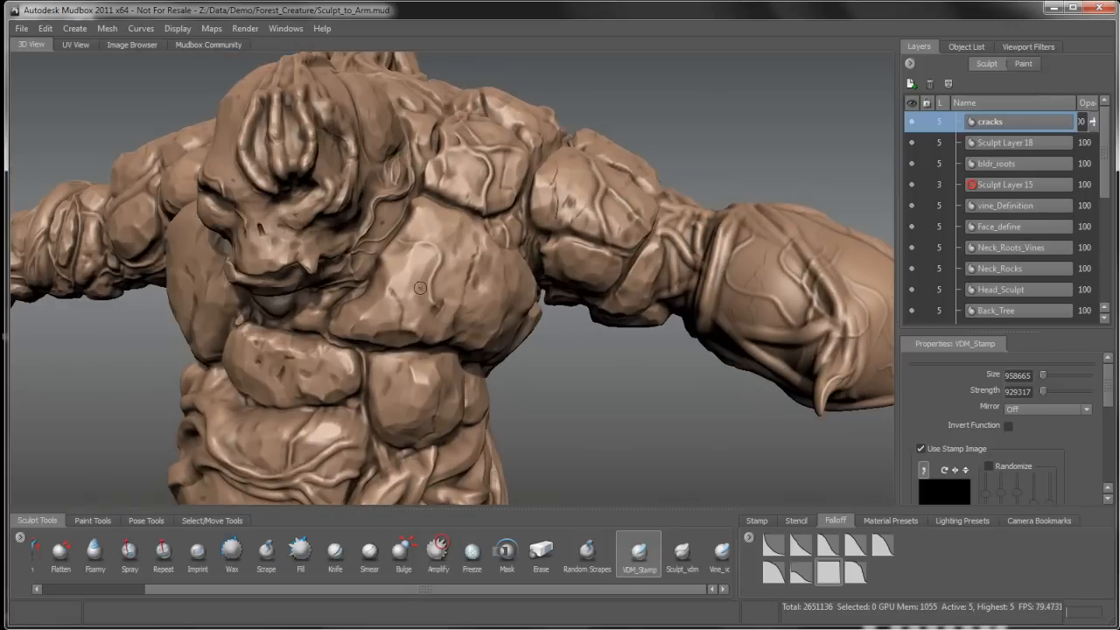
mouse_move(420, 288)
left_mouse_down("alt")
mouse_move(399, 229)
mouse_move(444, 270)
mouse_move(595, 304)
mouse_move(527, 211)
left_mouse_up("alt")
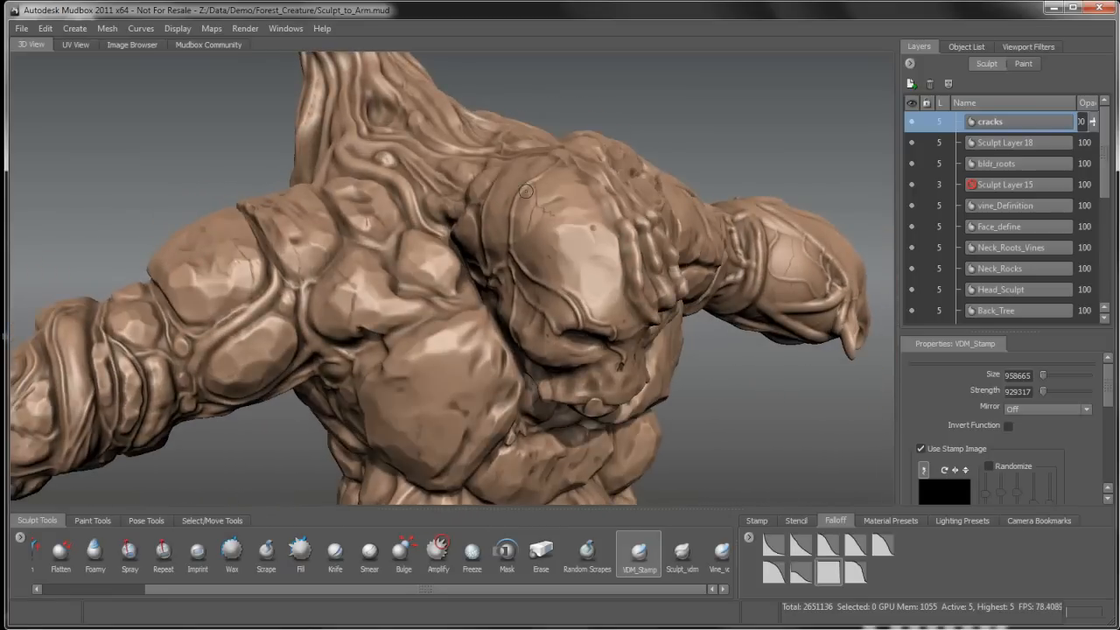
left_click_drag(589, 255, 578, 239, "alt")
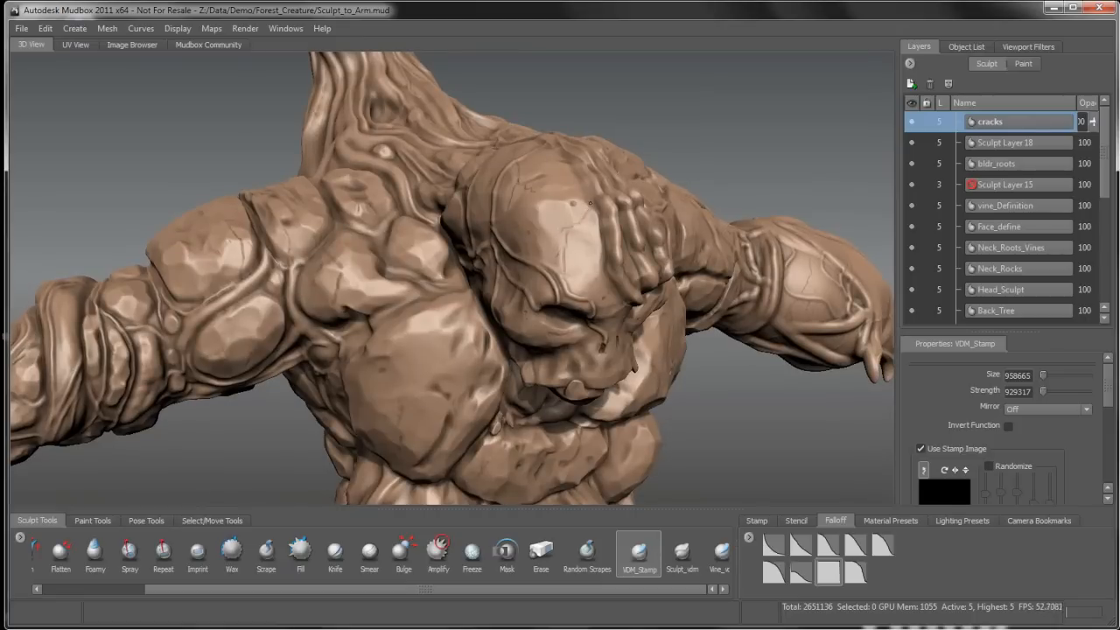
left_click_drag(588, 202, 436, 198, "alt")
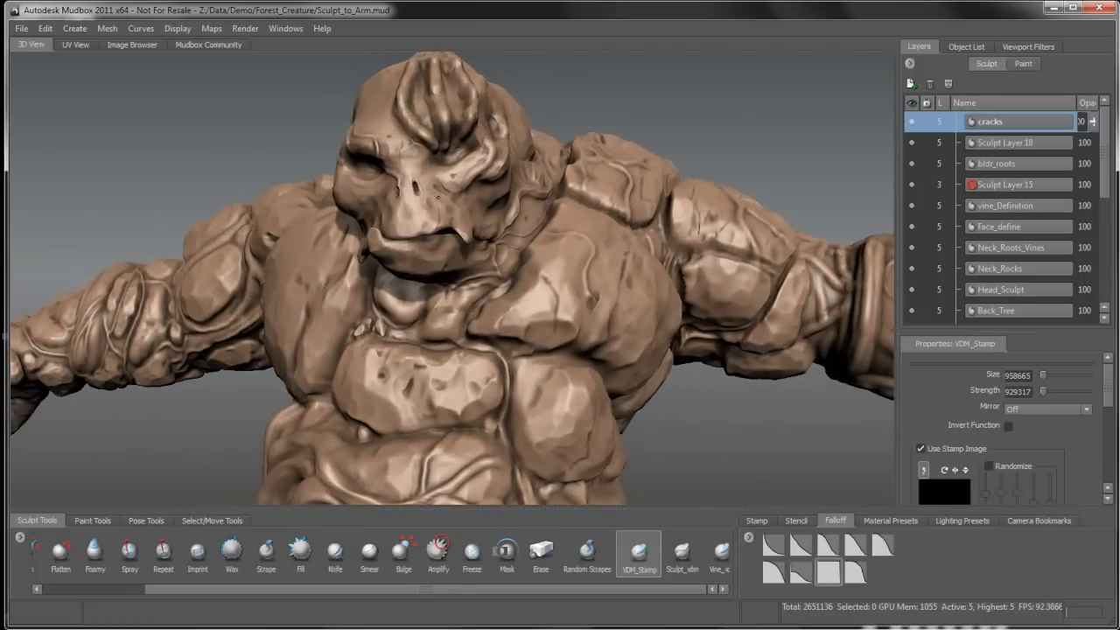
left_click_drag(501, 253, 500, 224, "alt")
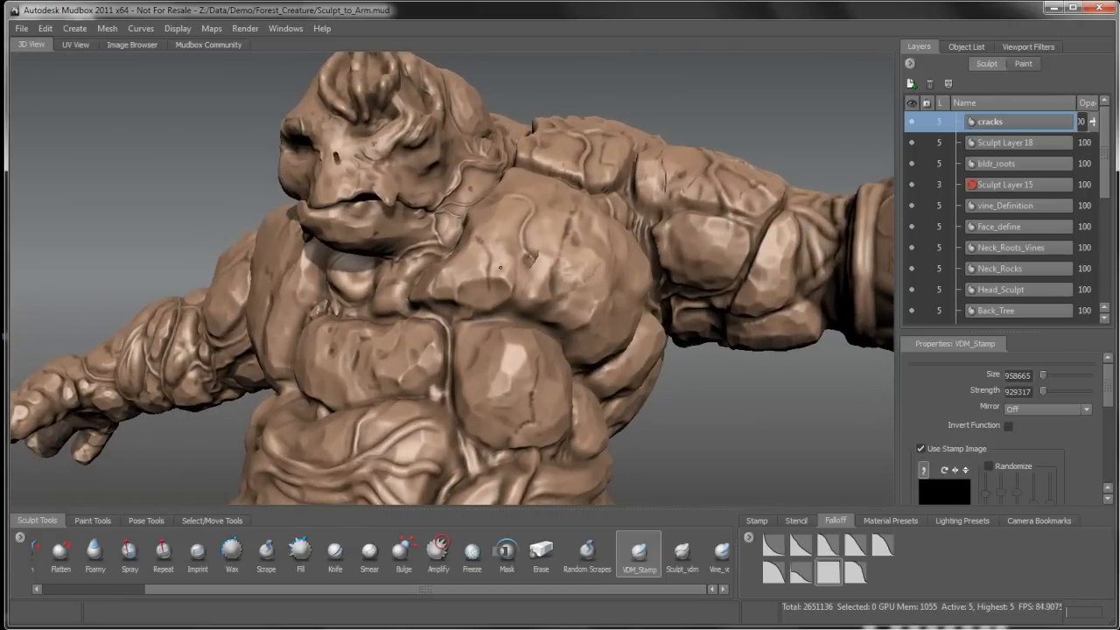
left_click_drag(509, 316, 573, 270, "alt")
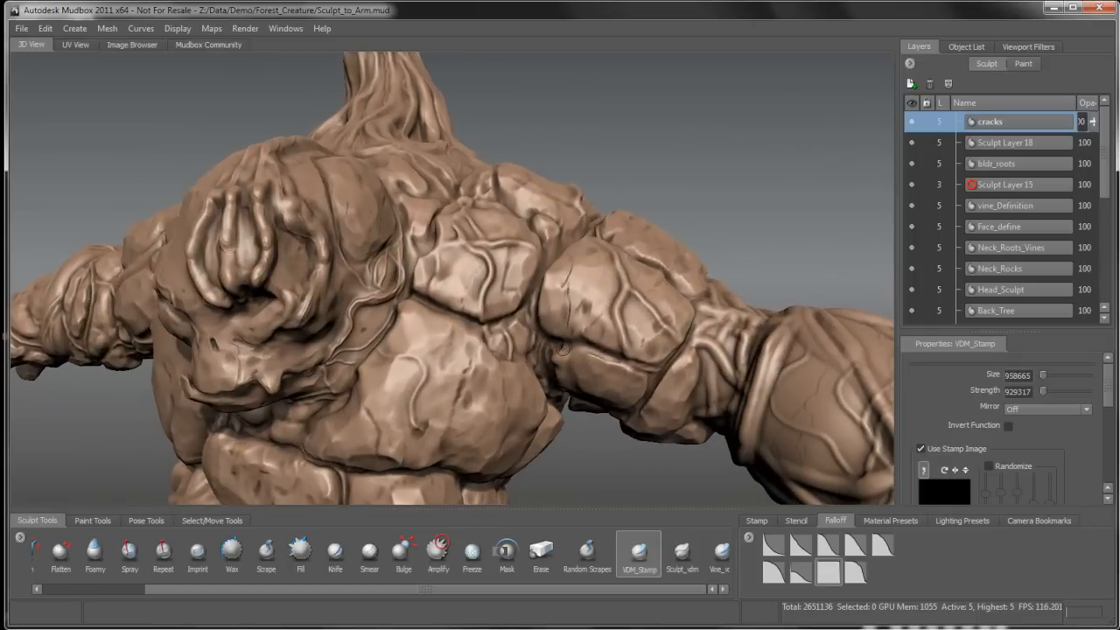
left_click_drag(587, 317, 577, 310, "alt")
middle_click_drag(577, 310, 544, 292, "alt")
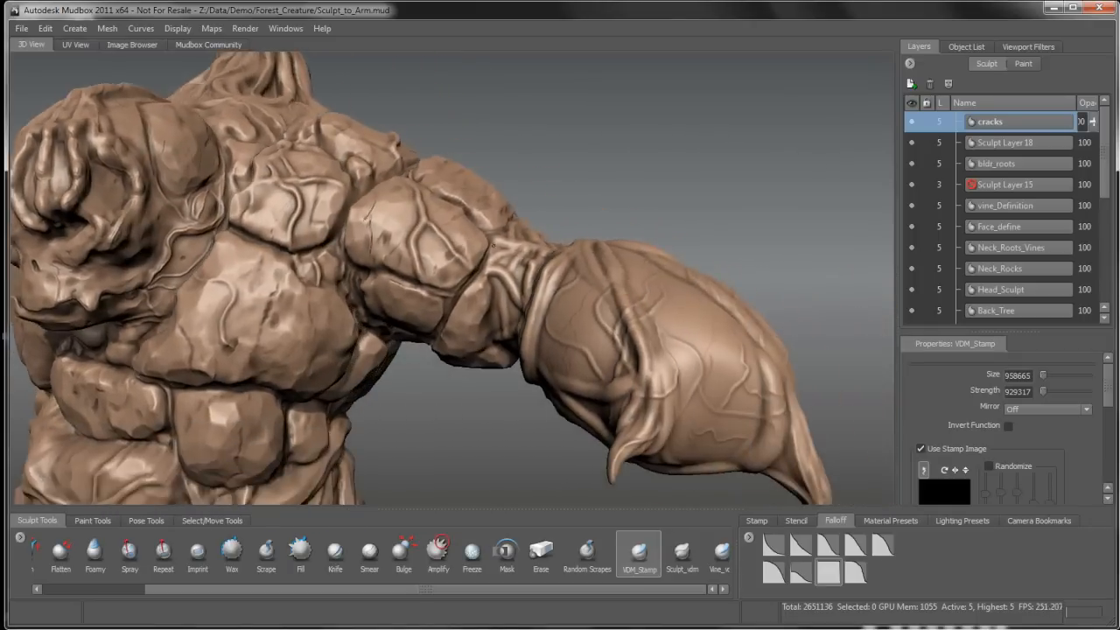
left_click_drag(544, 292, 565, 314, "alt")
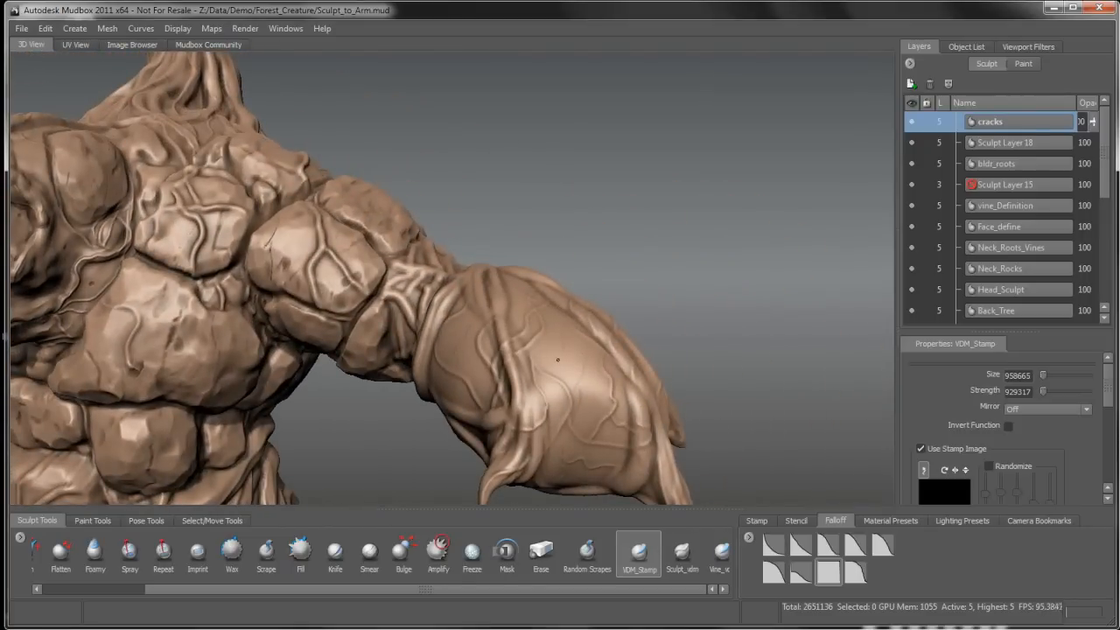
- Set the VDM_Stamp brush's strength to 100, switch its stamp to the green dot image and show the falloff choices
left_click_drag(537, 397, 659, 497, "alt")
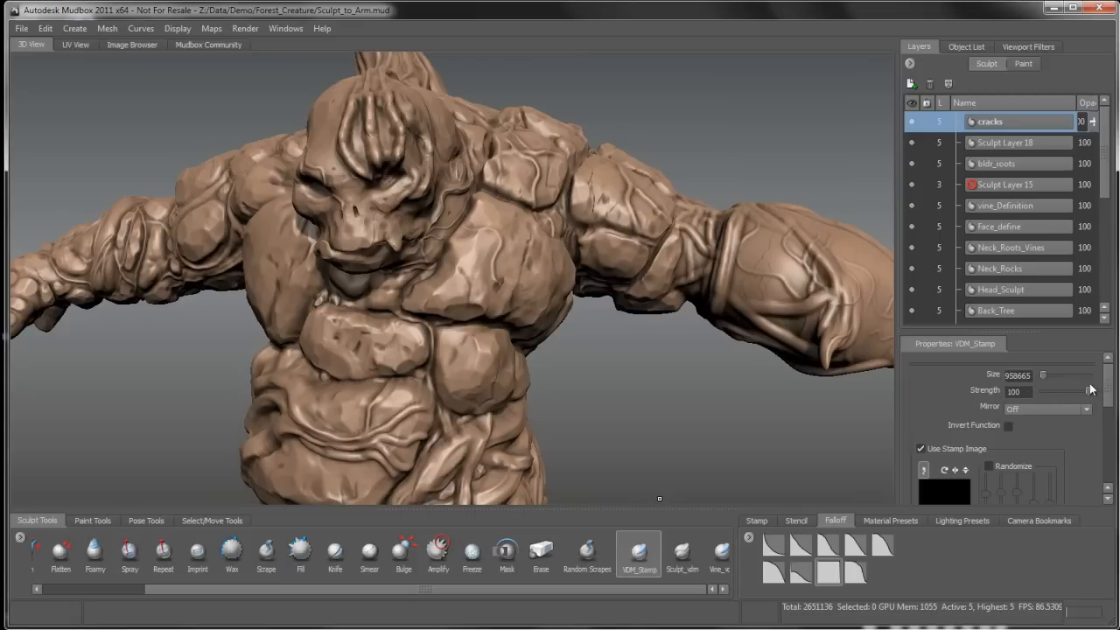
scroll(1091, 390, "down", 1)
left_click(756, 520)
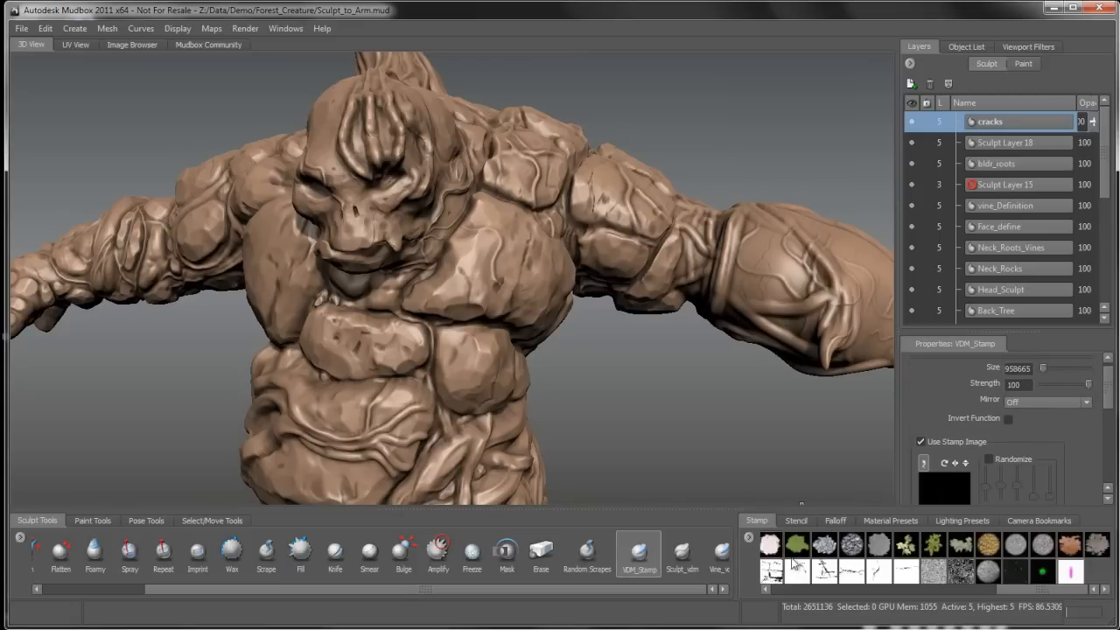
left_click(1044, 573)
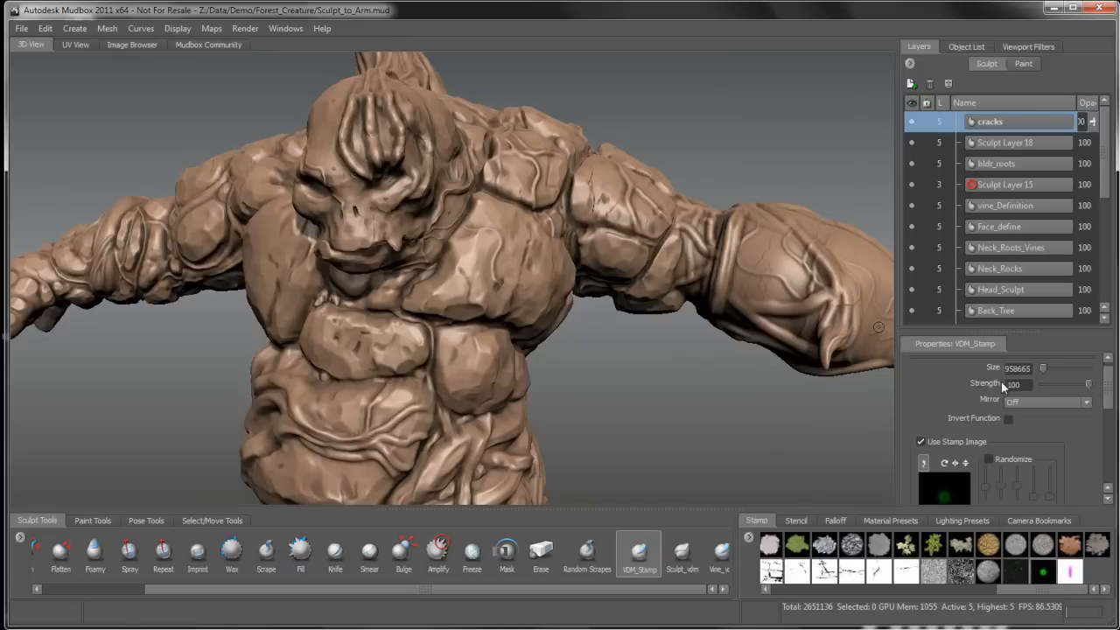
left_click(833, 521)
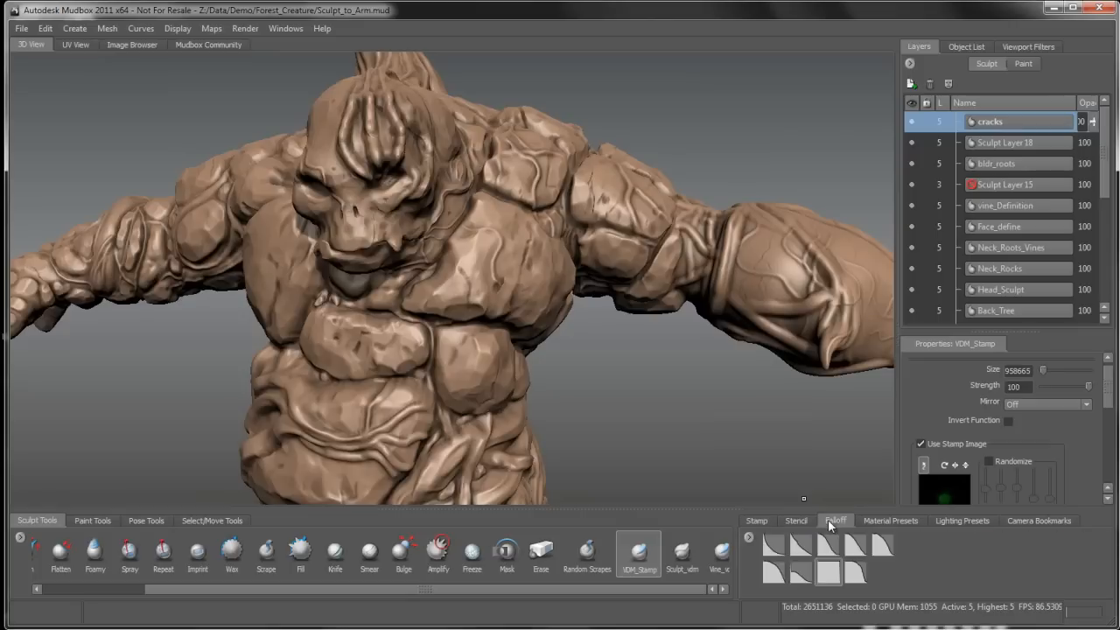
- Add a new sculpt layer above the cracks layer and name it Spikes
left_click(911, 84)
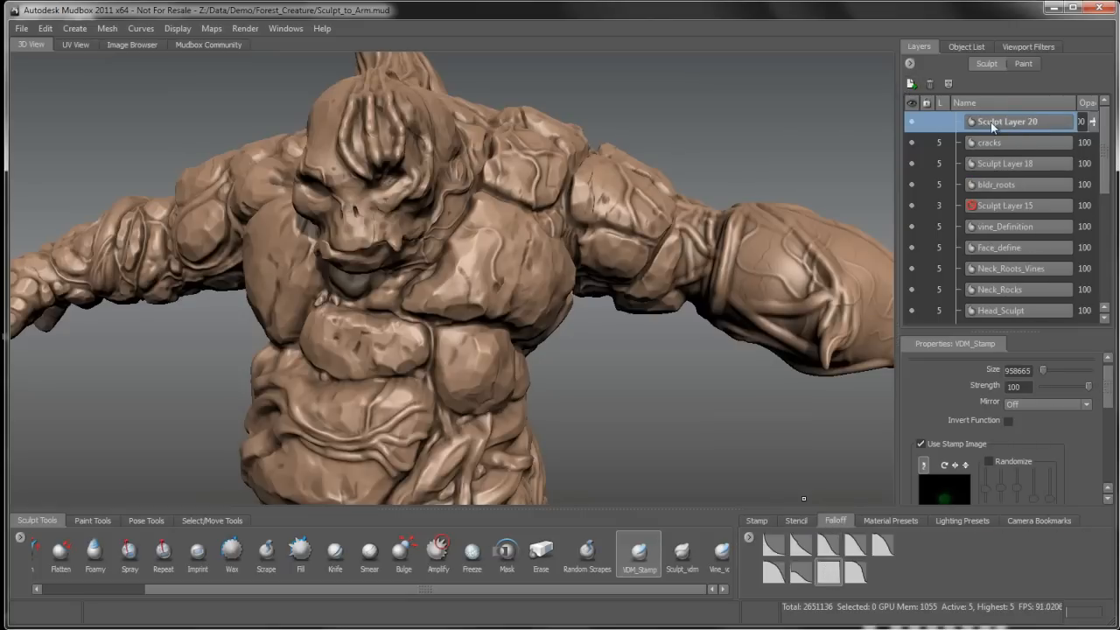
double_click(990, 121)
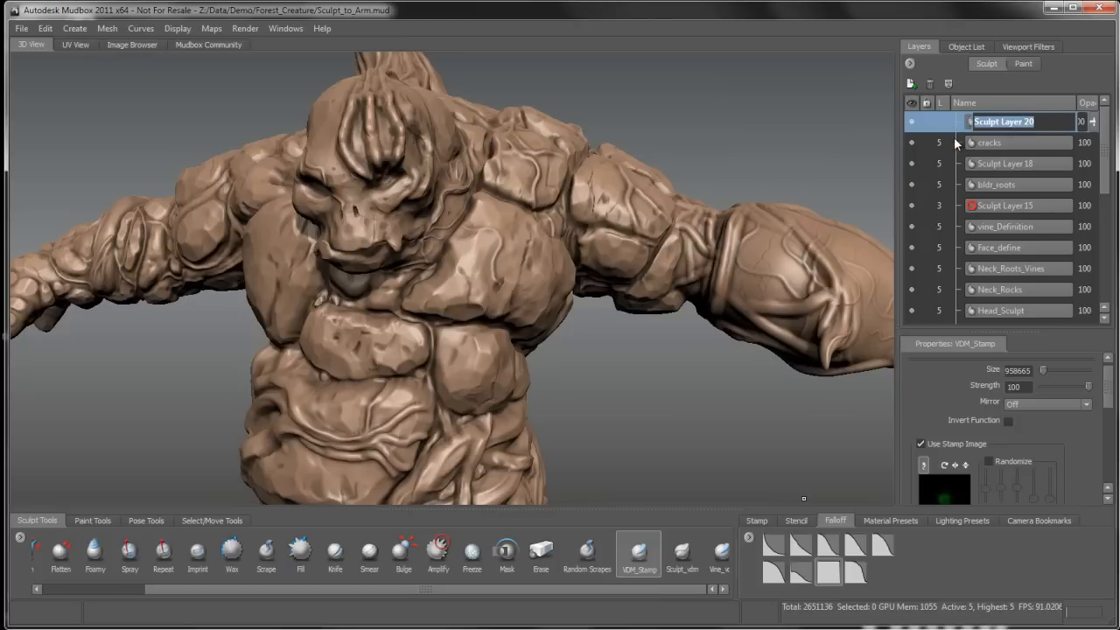
type("Spike")
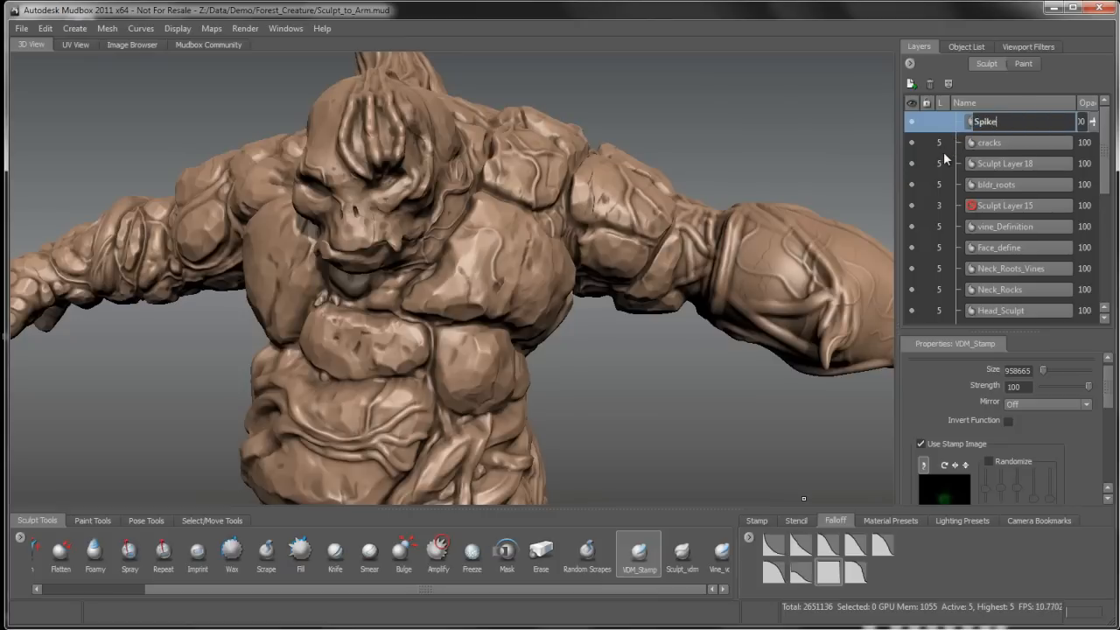
type("s")
key("Return")
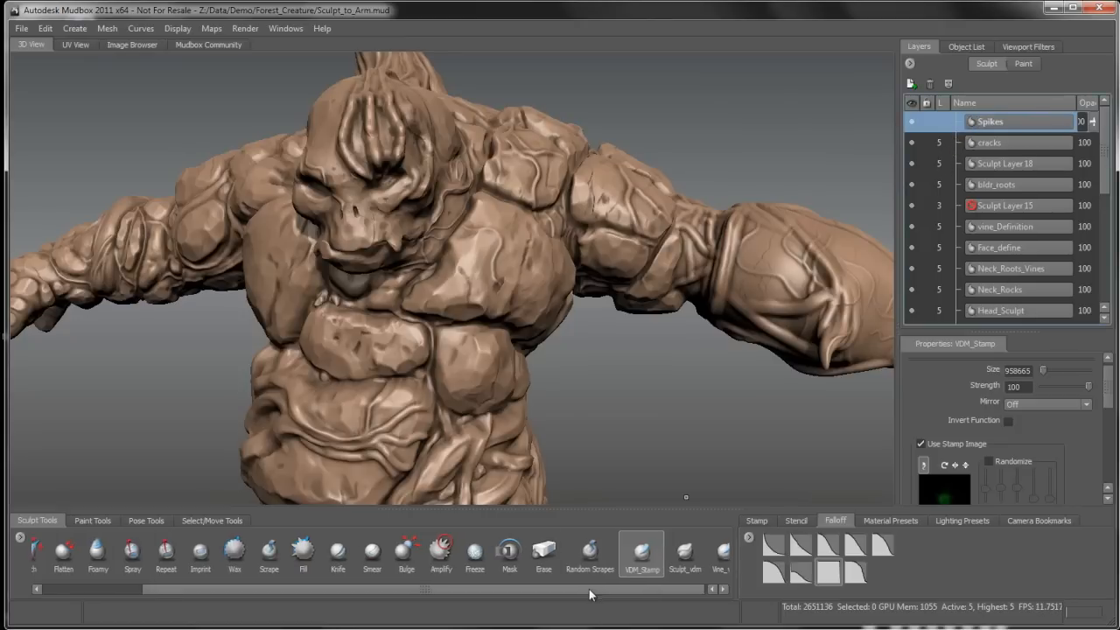
- Switch to the Imprint brush with the green dot stamp and enlarge it for stamping spikes
mouse_move(346, 592)
left_mouse_down()
mouse_move(261, 591)
mouse_move(287, 593)
left_mouse_up()
left_click(281, 557)
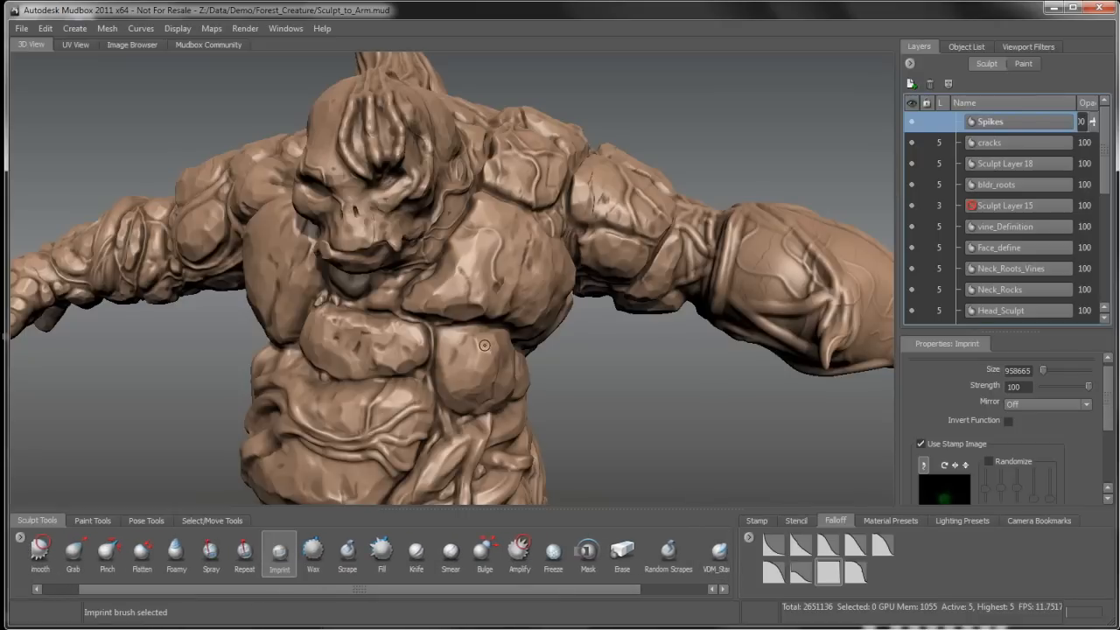
right_click_drag(484, 347, 492, 243, "alt")
left_click_drag(491, 243, 488, 336, "alt")
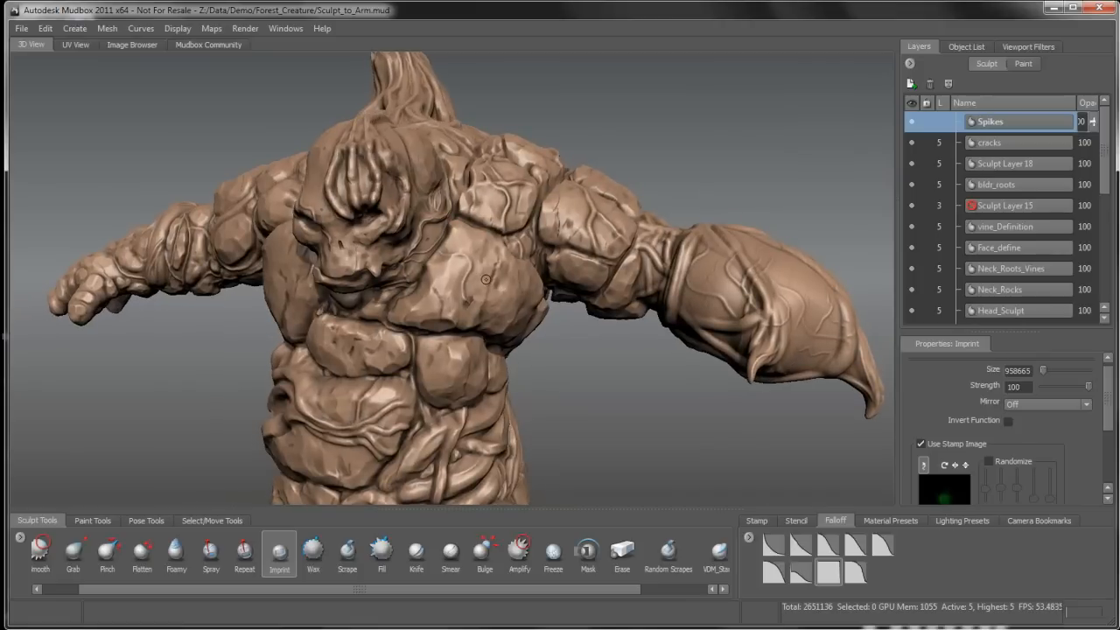
key("b")
left_click_drag(482, 270, 494, 266)
scroll(980, 437, "down", 2)
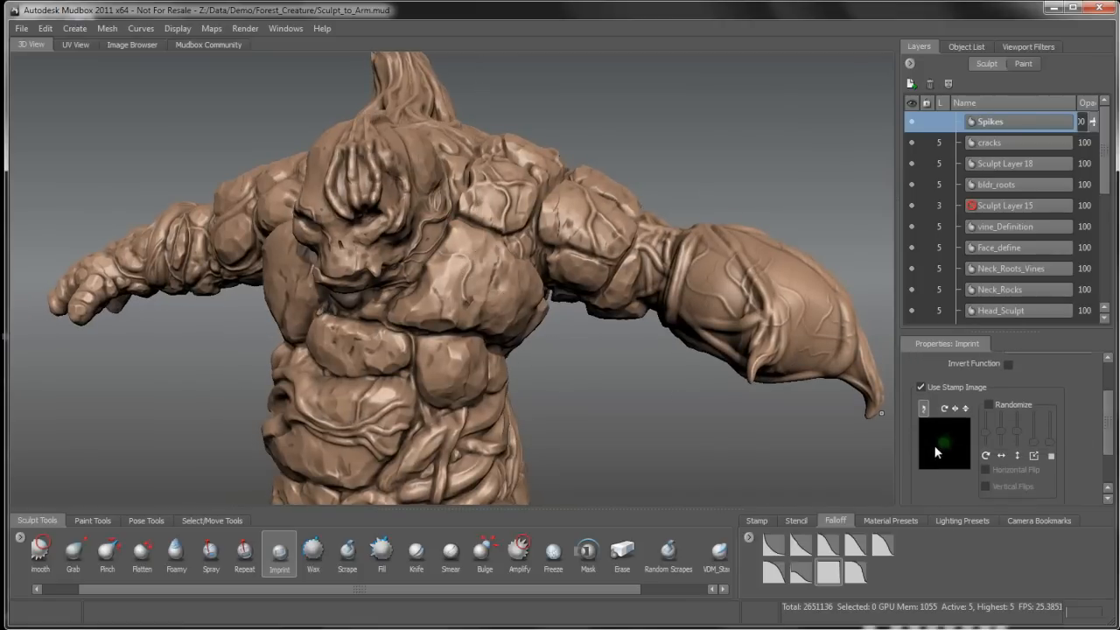
- Stamp a spike onto the vine-covered surface of the large forearm
mouse_move(646, 329)
left_mouse_down("alt")
mouse_move(584, 320)
mouse_move(646, 296)
left_mouse_up("alt")
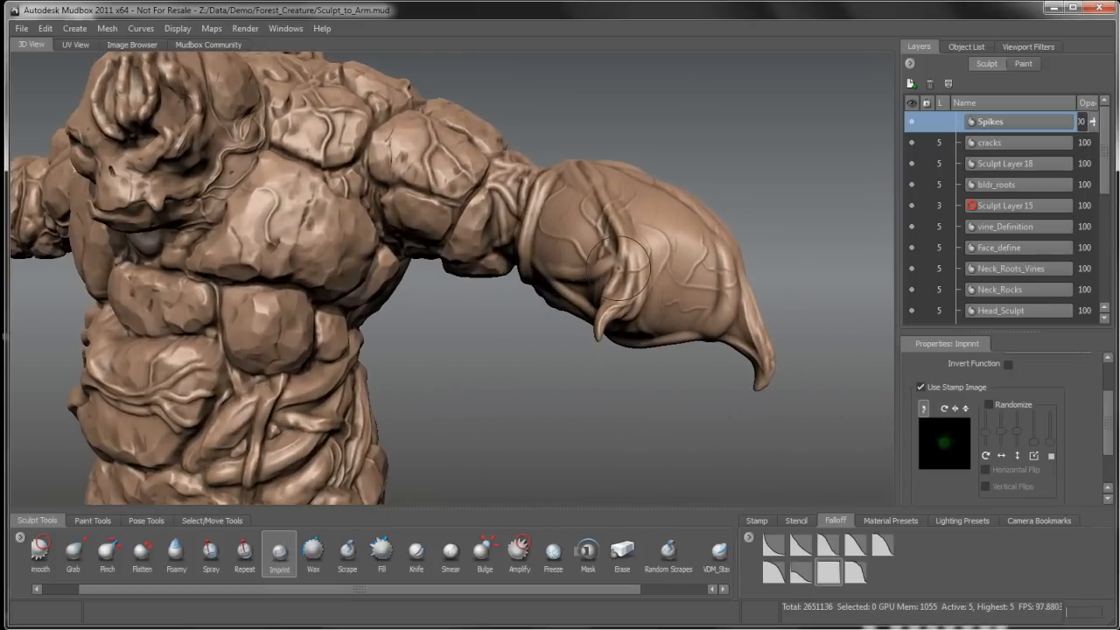
left_click_drag(628, 247, 667, 262)
left_click_drag(659, 328, 725, 304, "alt")
- Stamp several spikes of varying size onto the top and sides of the creature's head
left_click_drag(477, 225, 599, 325, "alt")
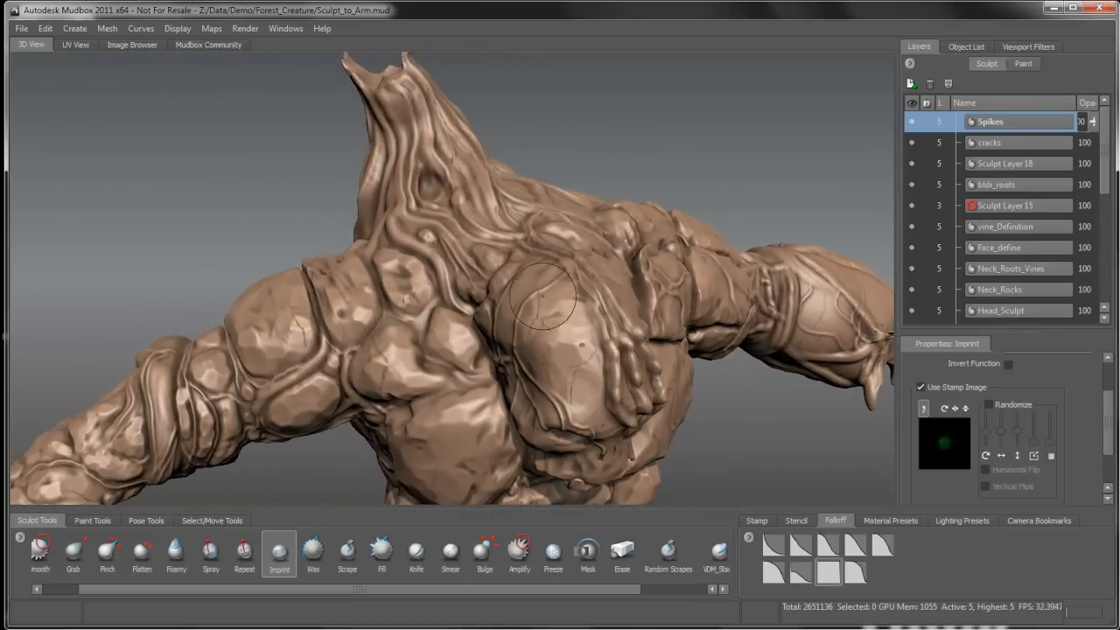
left_click_drag(547, 294, 567, 315, "alt")
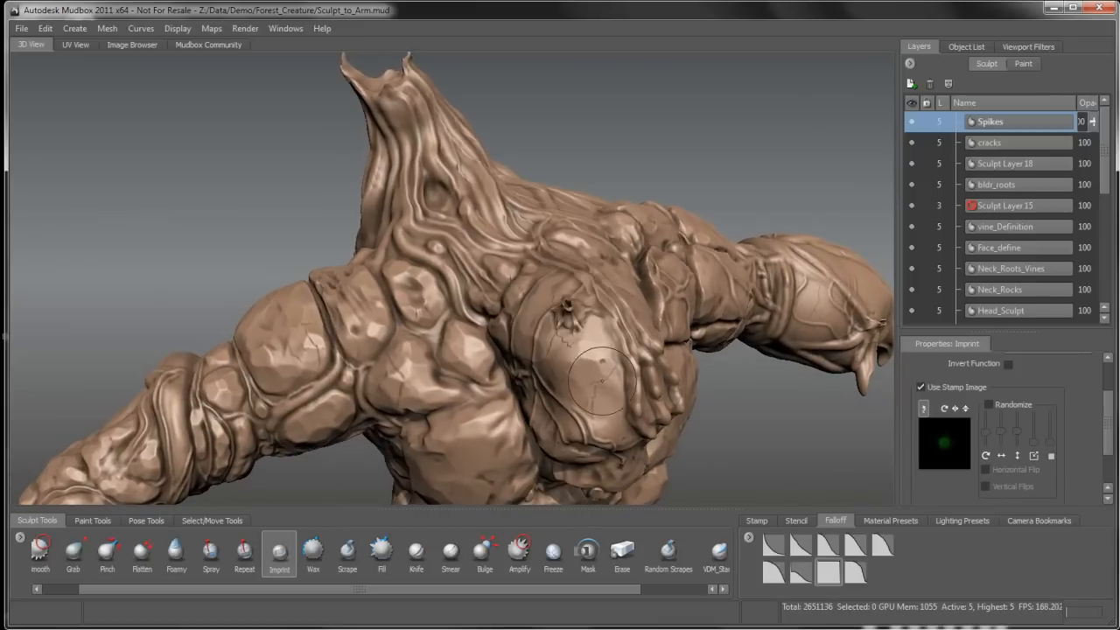
mouse_move(602, 378)
left_mouse_down("alt")
mouse_move(523, 260)
mouse_move(547, 356)
mouse_move(337, 293)
left_mouse_up("alt")
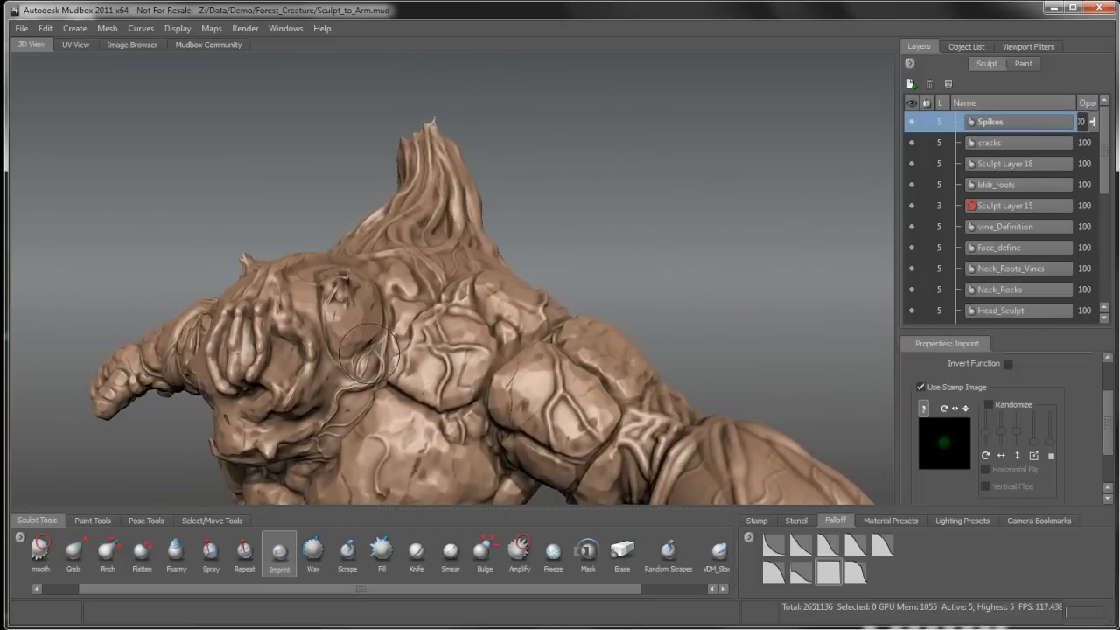
mouse_move(390, 384)
left_mouse_down("alt")
mouse_move(394, 349)
mouse_move(454, 340)
mouse_move(487, 359)
mouse_move(385, 385)
left_mouse_up("alt")
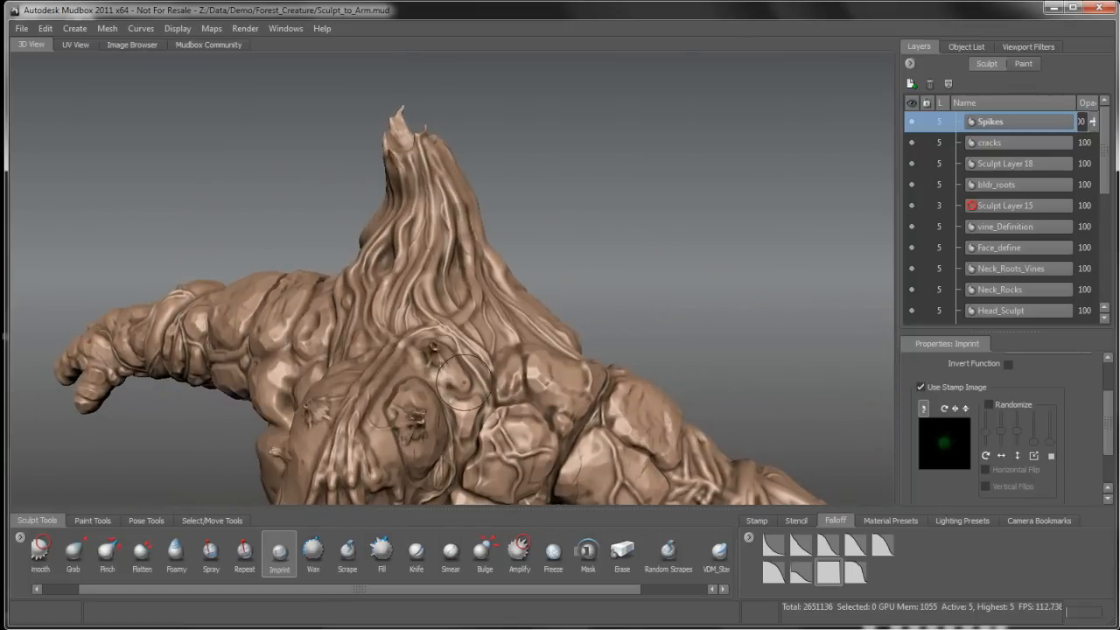
- Stamp spikes onto the rocky upper surfaces of the creature's shoulders
mouse_move(461, 382)
left_mouse_down("alt")
mouse_move(350, 392)
mouse_move(526, 218)
left_mouse_up("alt")
mouse_move(538, 293)
left_mouse_down("alt")
mouse_move(613, 262)
mouse_move(623, 302)
mouse_move(430, 305)
mouse_move(445, 314)
left_mouse_up("alt")
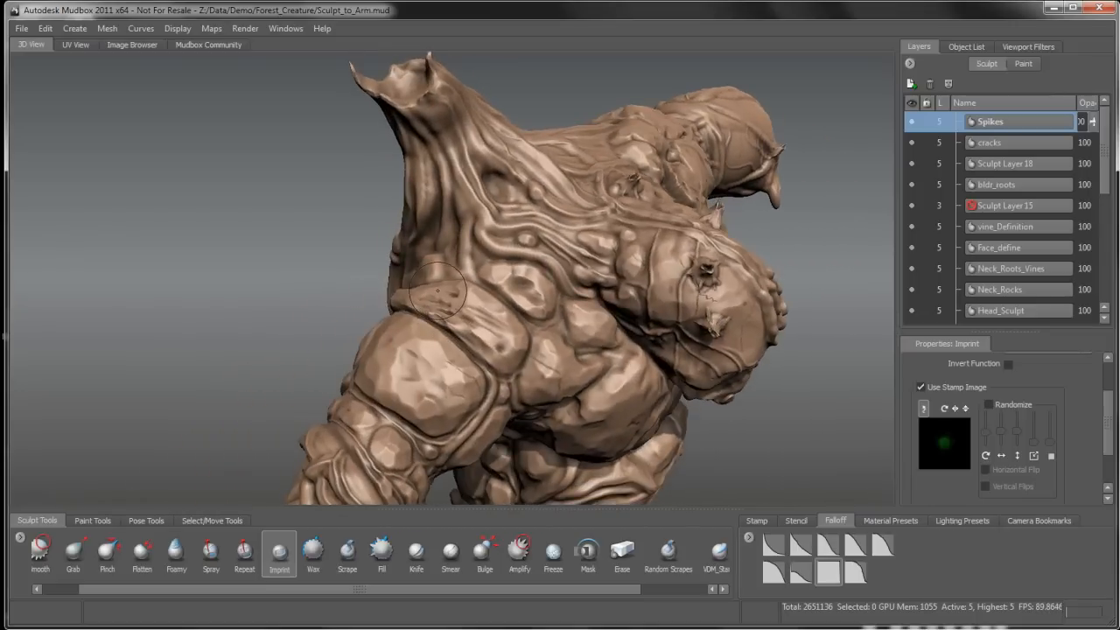
mouse_move(542, 361)
left_mouse_down("alt")
mouse_move(539, 329)
mouse_move(414, 341)
mouse_move(401, 296)
mouse_move(658, 346)
mouse_move(656, 331)
mouse_move(553, 348)
left_mouse_up("alt")
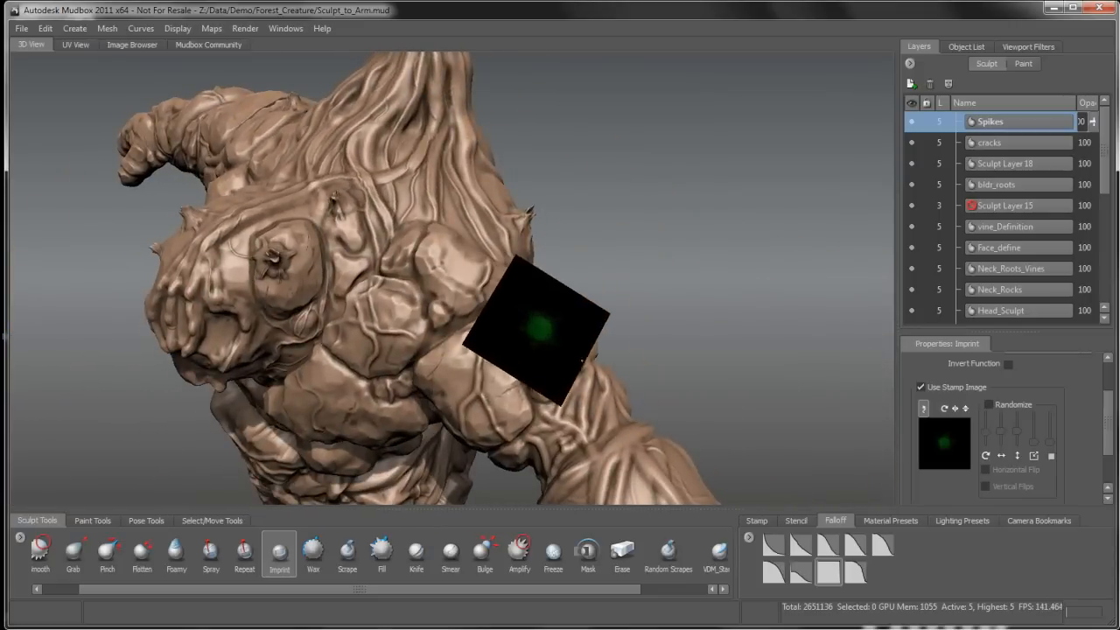
- Stamp small spikes onto the rocky lower leg and its outer side
left_click_drag(554, 389, 617, 294, "alt")
middle_click_drag(617, 294, 597, 270, "alt")
left_click_drag(597, 271, 526, 290, "alt")
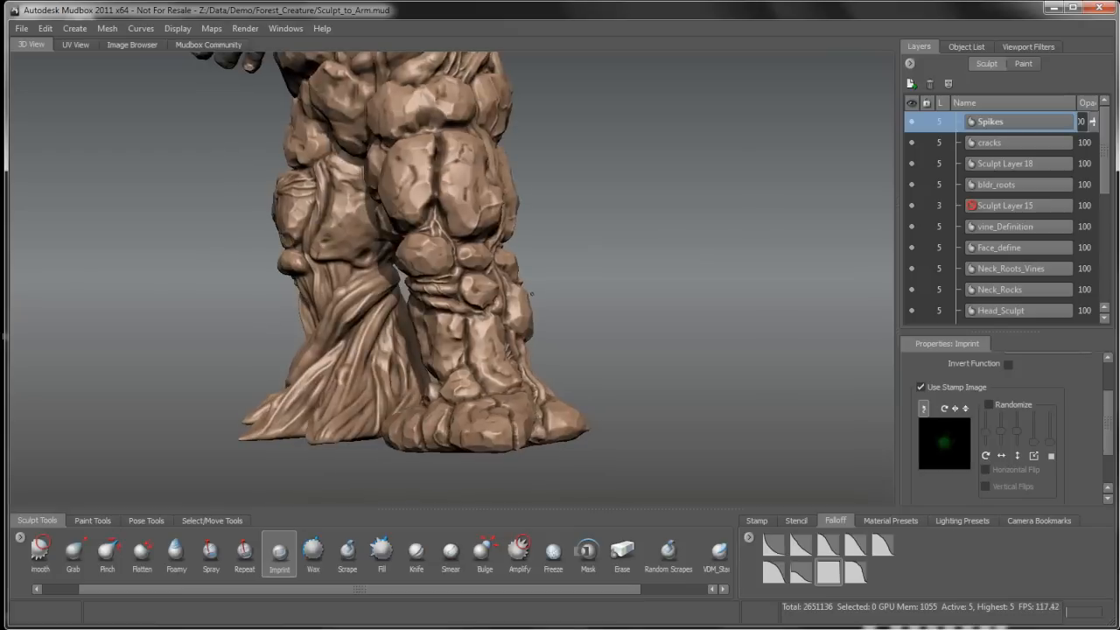
right_click_drag(531, 294, 525, 372, "alt")
left_click_drag(524, 372, 319, 403, "alt")
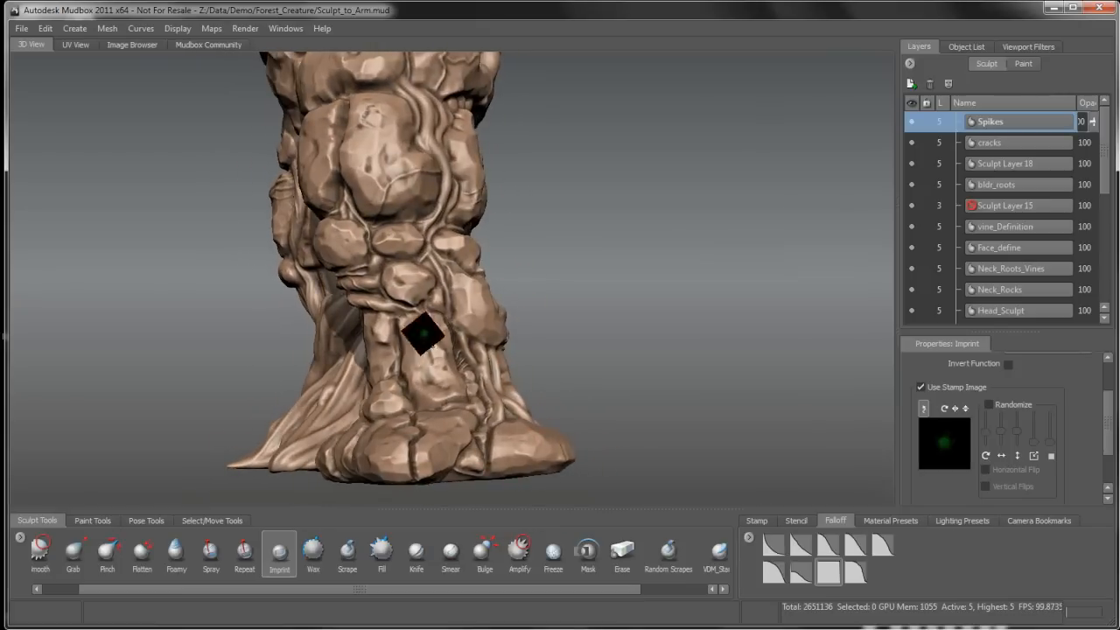
left_click_drag(382, 365, 535, 302, "alt")
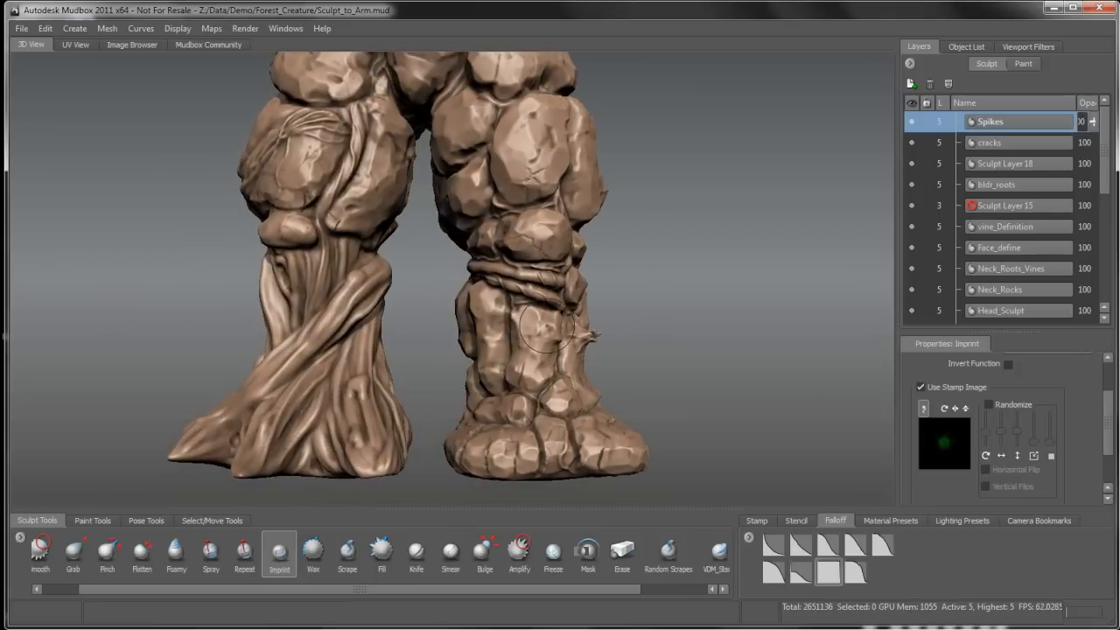
- Stamp spikes of different sizes among the roots of the root-covered lower leg
middle_click_drag(535, 302, 570, 346, "alt")
left_click_drag(568, 344, 479, 380, "alt")
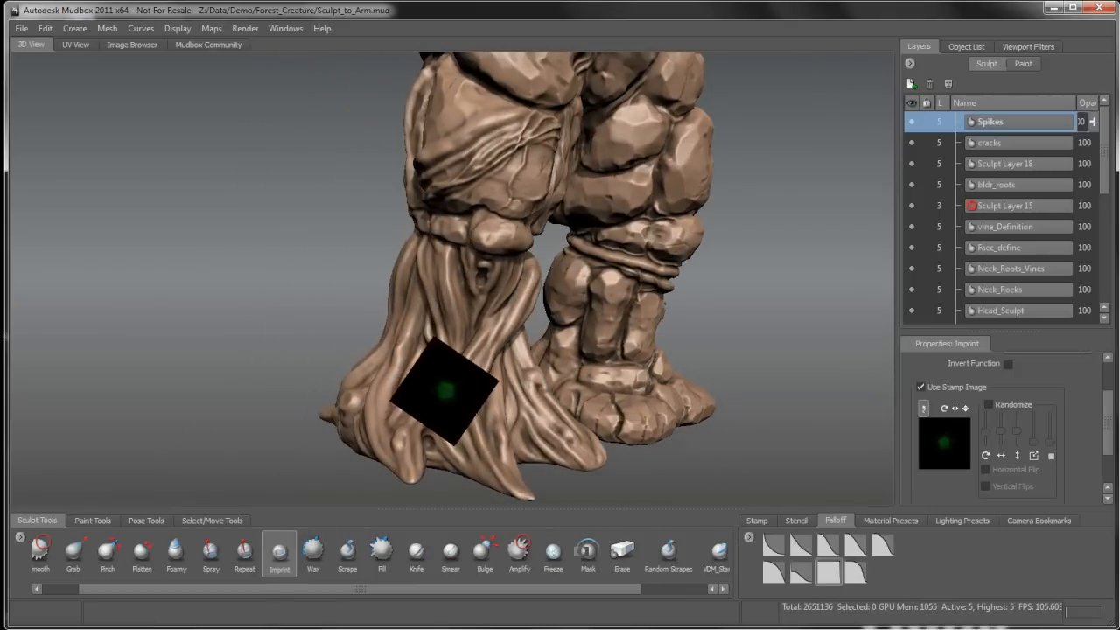
left_click_drag(529, 419, 681, 399, "alt")
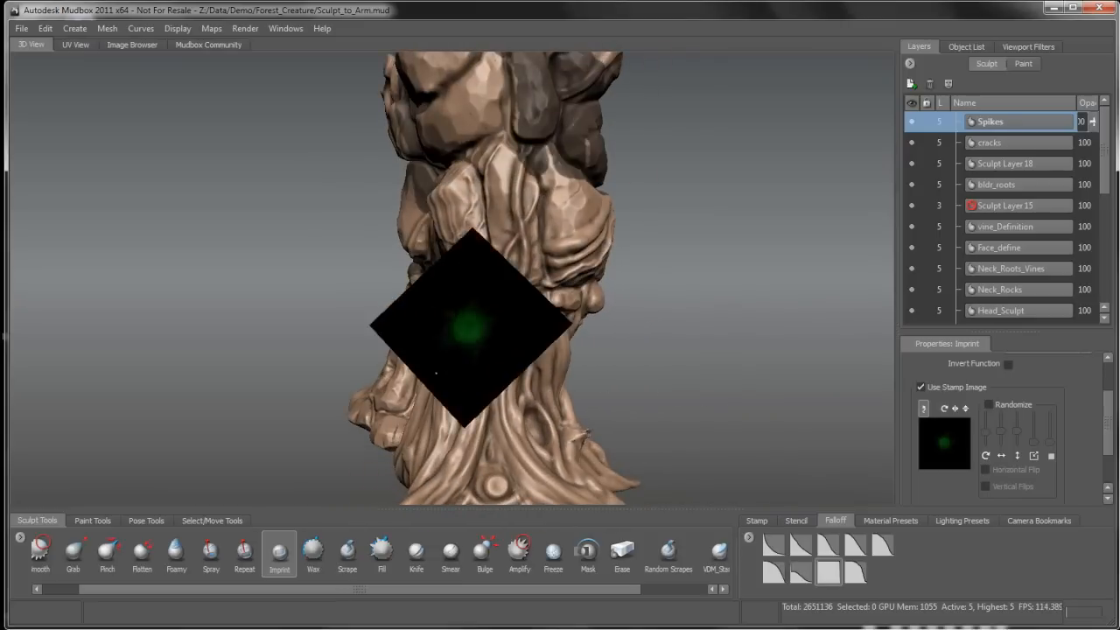
left_click_drag(417, 439, 526, 339, "alt")
right_click_drag(525, 343, 481, 325, "alt")
- Stamp spikes onto the roots and rocks of the creature's back
left_click_drag(482, 325, 495, 281, "alt")
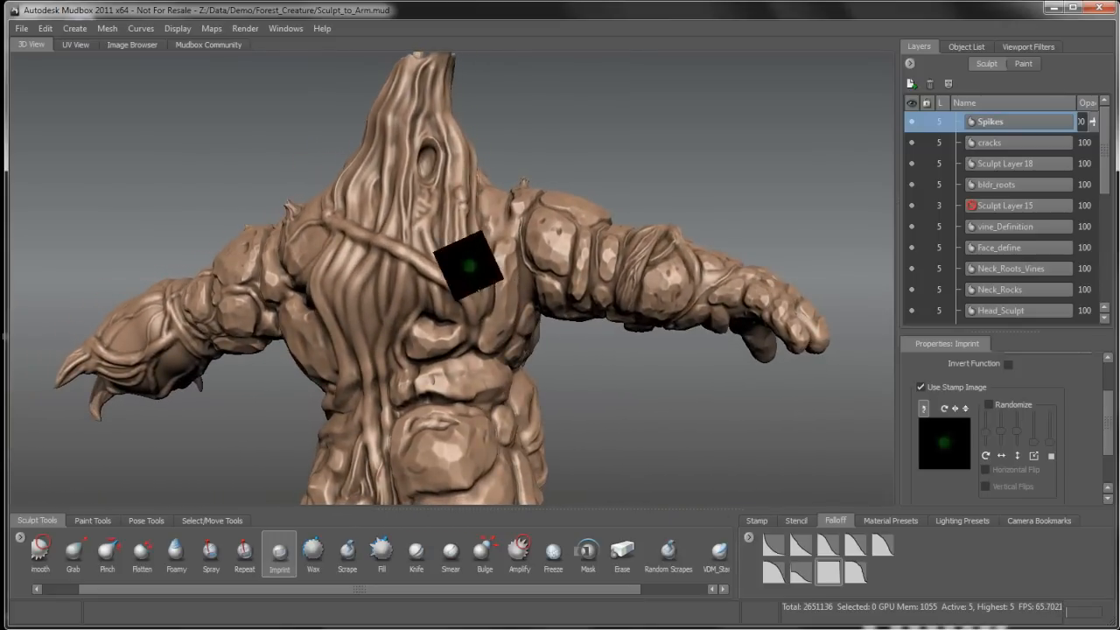
mouse_move(497, 356)
left_mouse_down("alt")
mouse_move(586, 303)
mouse_move(418, 308)
left_mouse_up("alt")
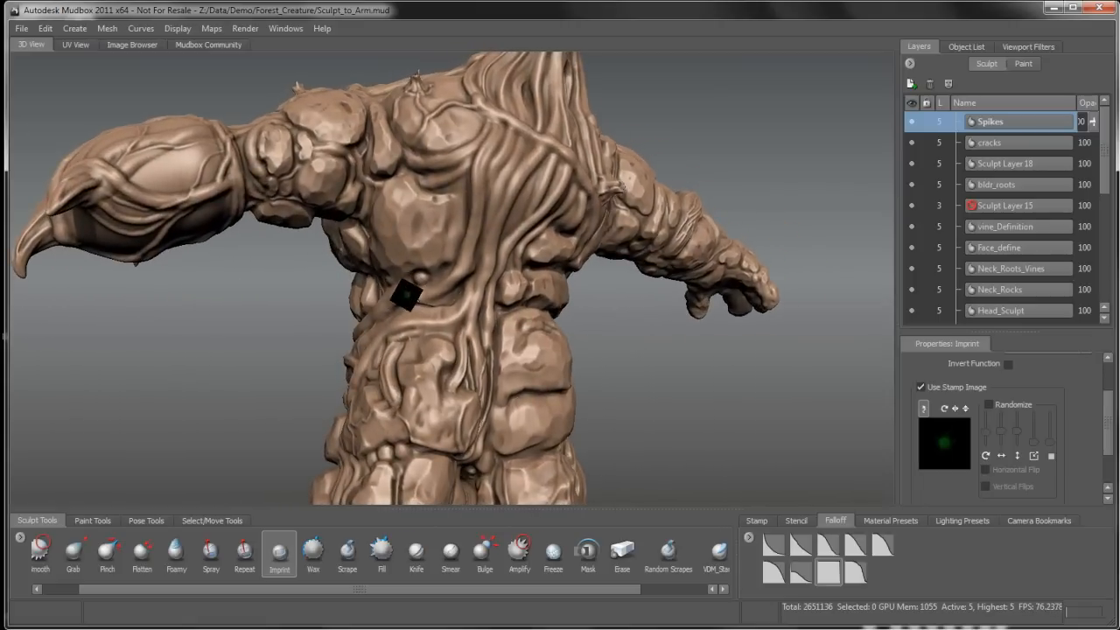
left_click_drag(462, 378, 434, 283, "alt")
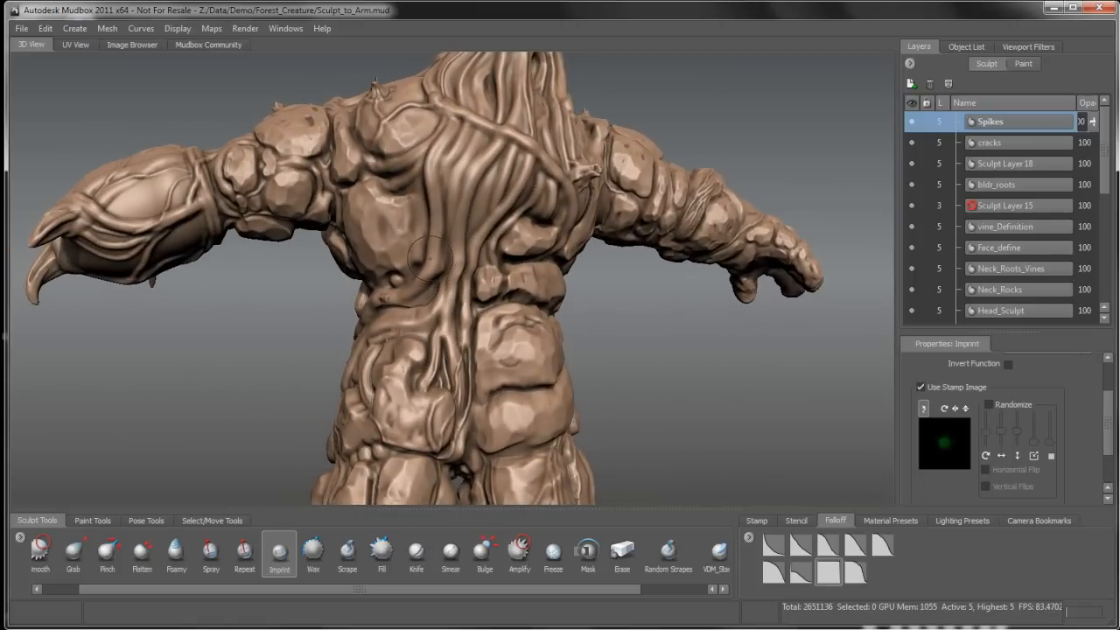
mouse_move(461, 324)
left_mouse_down("alt")
mouse_move(594, 351)
mouse_move(574, 337)
mouse_move(500, 360)
mouse_move(528, 393)
mouse_move(413, 302)
mouse_move(463, 302)
mouse_move(539, 265)
mouse_move(637, 289)
left_mouse_up("alt")
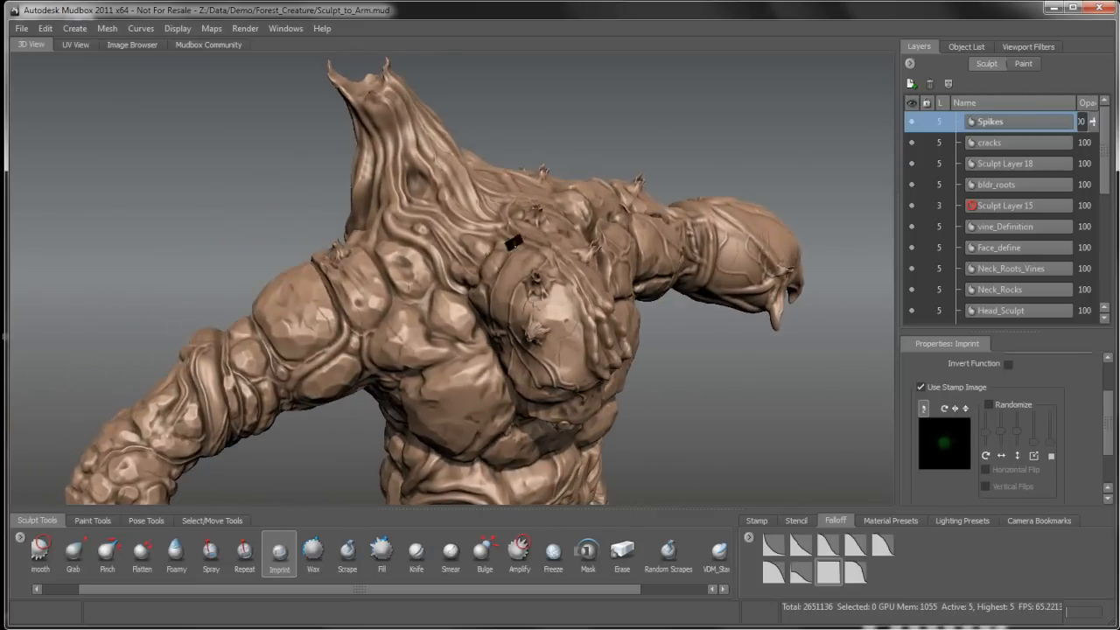
- Stamp more spikes onto the forehead and side of the head and the side of the torso
left_click_drag(520, 293, 451, 252, "alt")
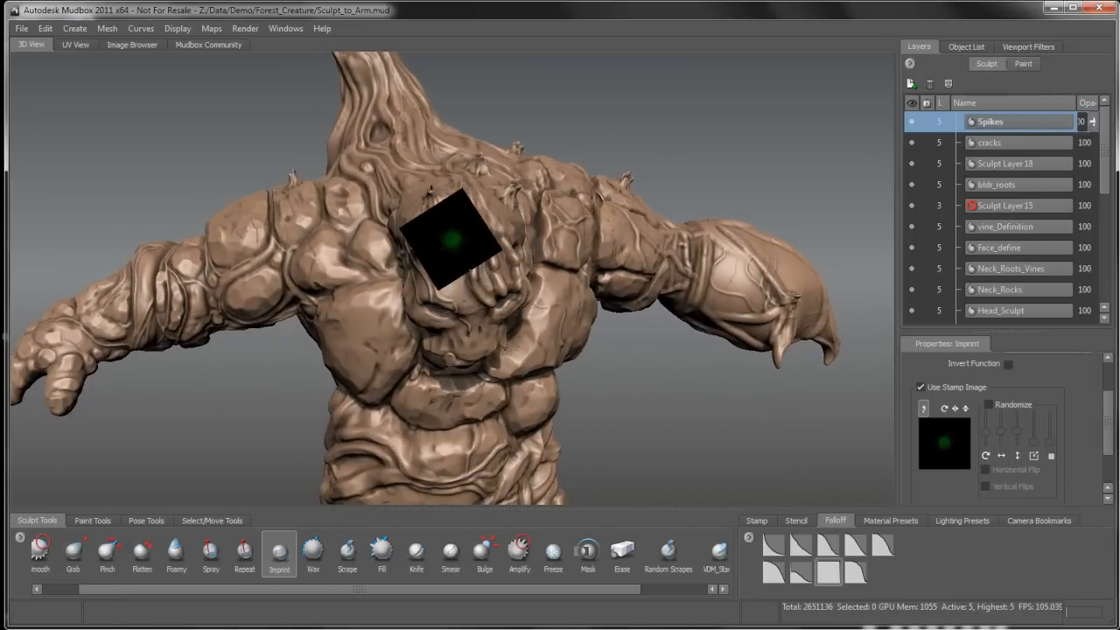
left_click_drag(486, 338, 526, 307, "alt")
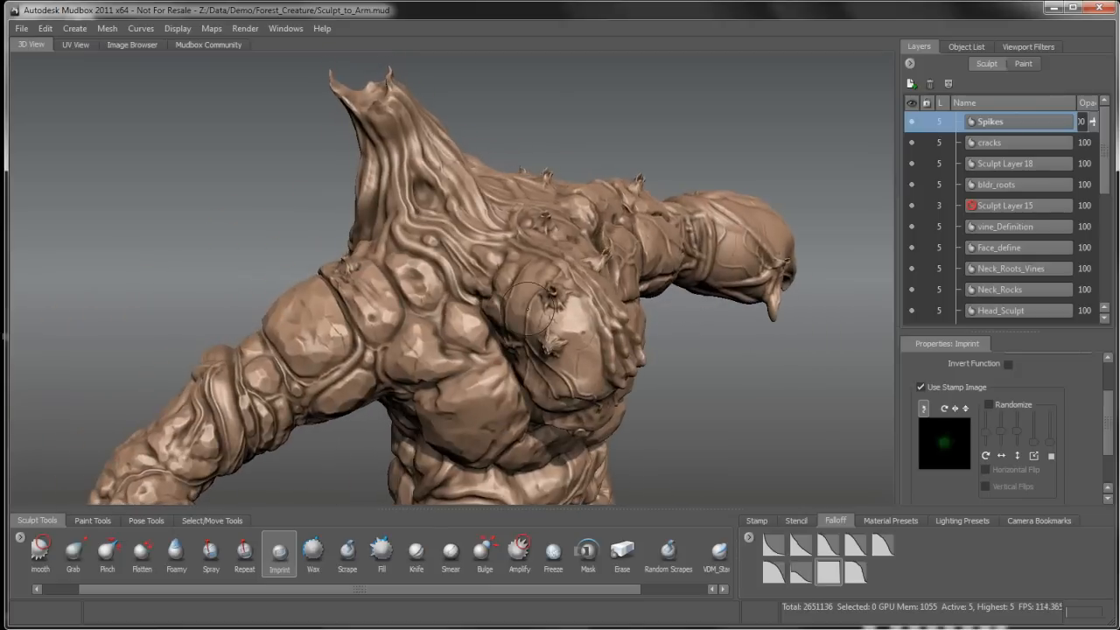
left_click_drag(514, 259, 505, 236, "alt")
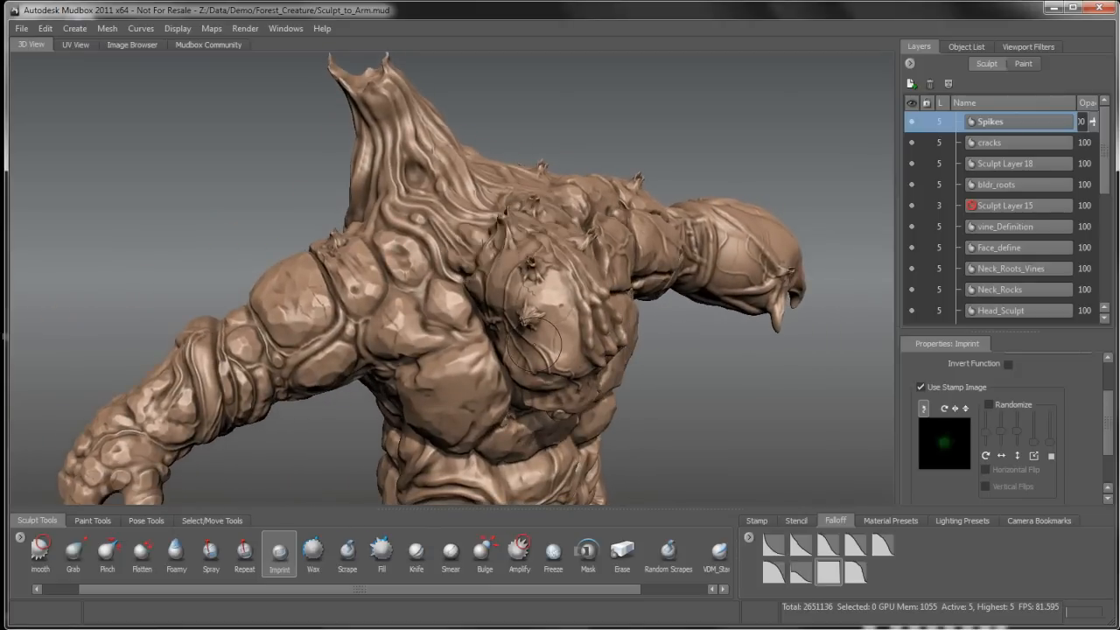
left_click_drag(530, 343, 543, 272, "alt")
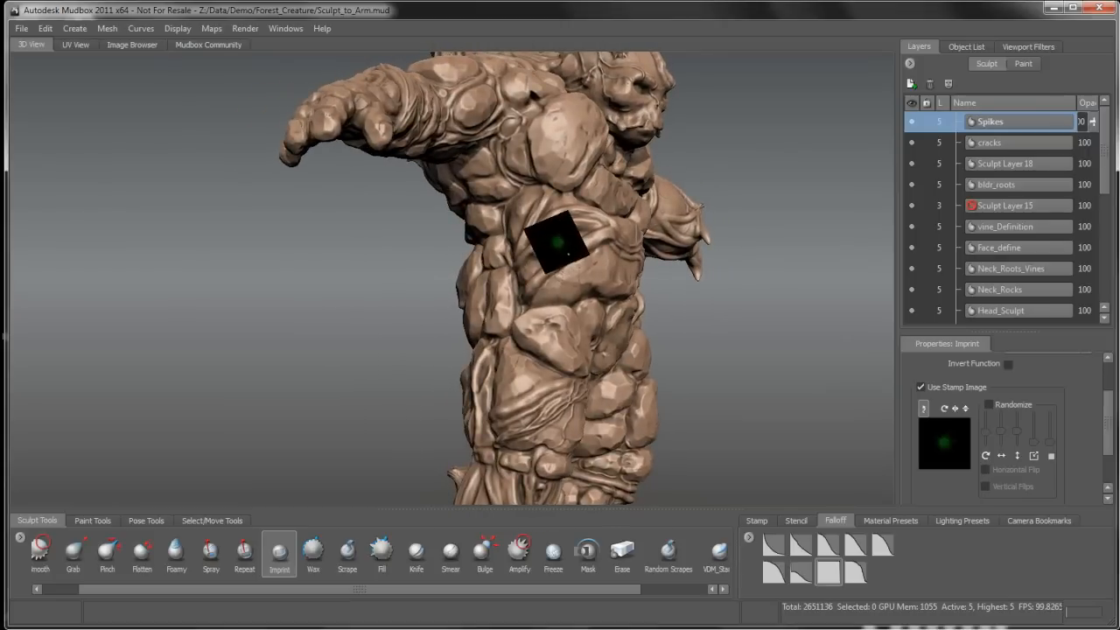
left_click_drag(592, 299, 562, 341, "alt")
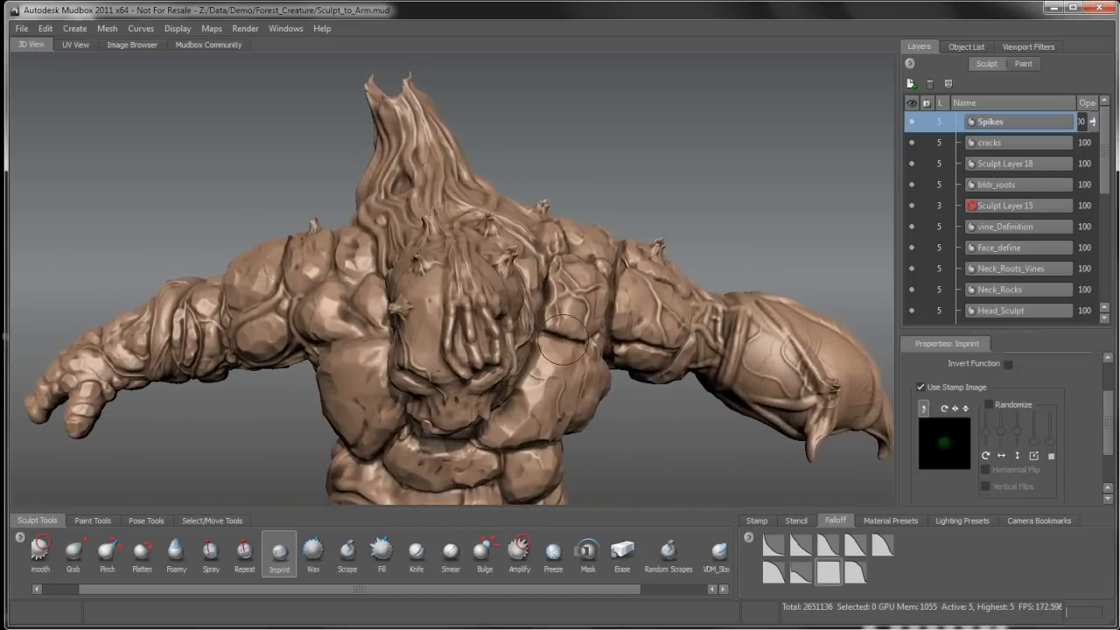
- Erase an unwanted spike from the head and stamp a replacement with the Imprint brush
mouse_move(456, 335)
left_mouse_down("alt")
mouse_move(496, 335)
mouse_move(479, 352)
mouse_move(488, 359)
left_mouse_up("alt")
left_click(623, 551)
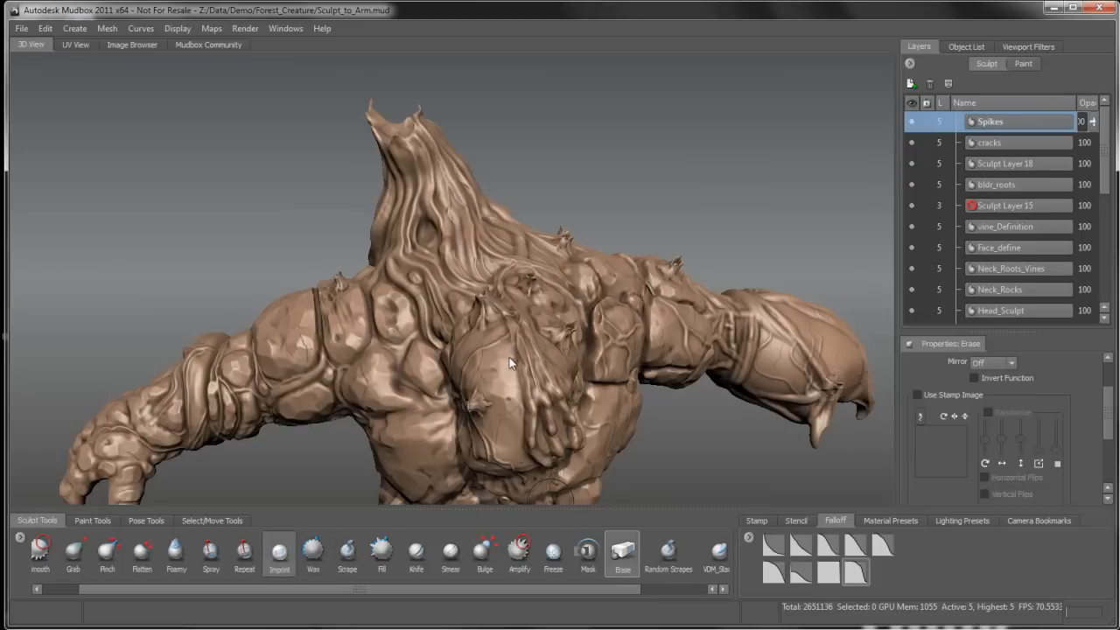
left_click_drag(510, 379, 514, 359, "alt")
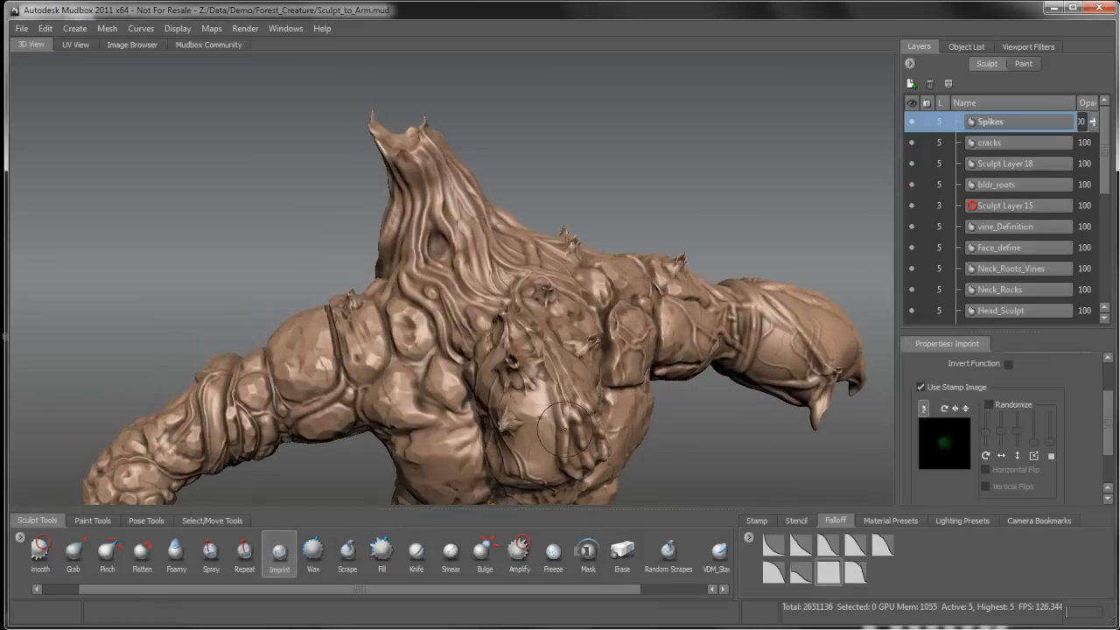
- Examine the stamped spikes on the head, shoulders and arms from the creature's front
mouse_move(517, 369)
left_mouse_down("alt")
mouse_move(545, 356)
mouse_move(544, 281)
mouse_move(509, 281)
mouse_move(536, 254)
left_mouse_up("alt")
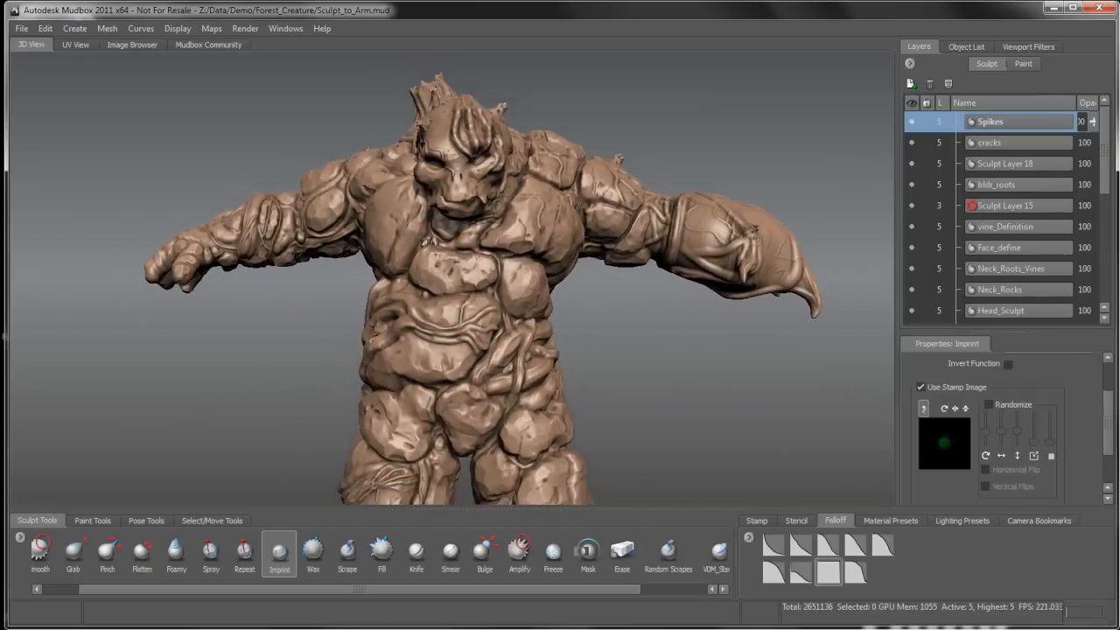
right_click_drag(536, 253, 533, 197, "alt")
left_click_drag(531, 198, 544, 194, "alt")
right_click_drag(544, 195, 544, 255, "alt")
middle_click_drag(545, 255, 568, 283, "alt")
left_click_drag(568, 283, 592, 322, "alt")
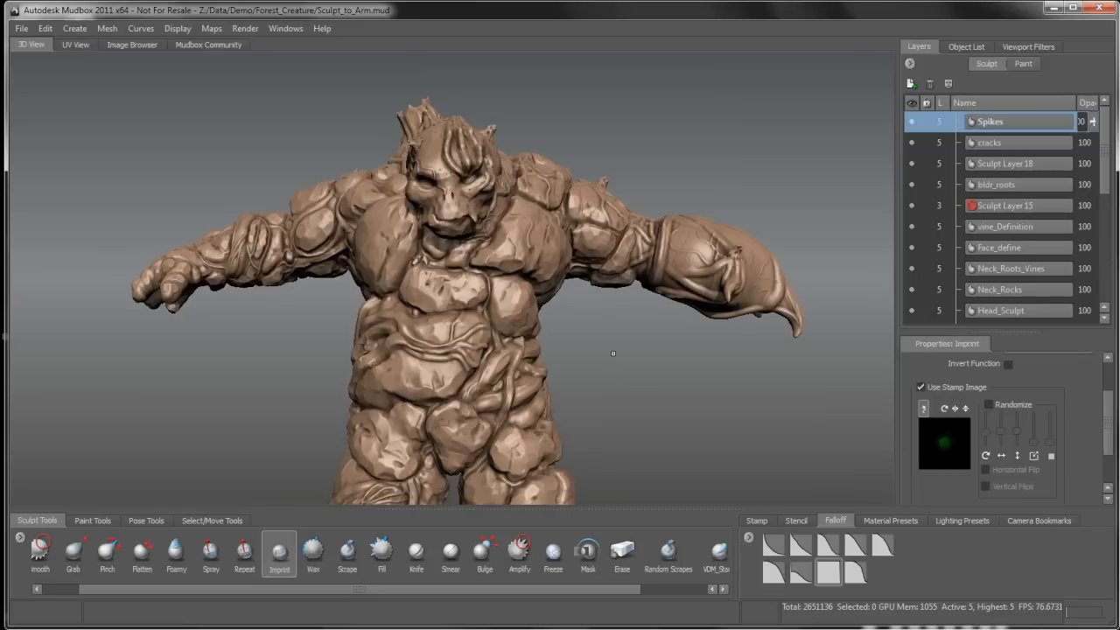
left_click_drag(630, 345, 643, 350, "alt")
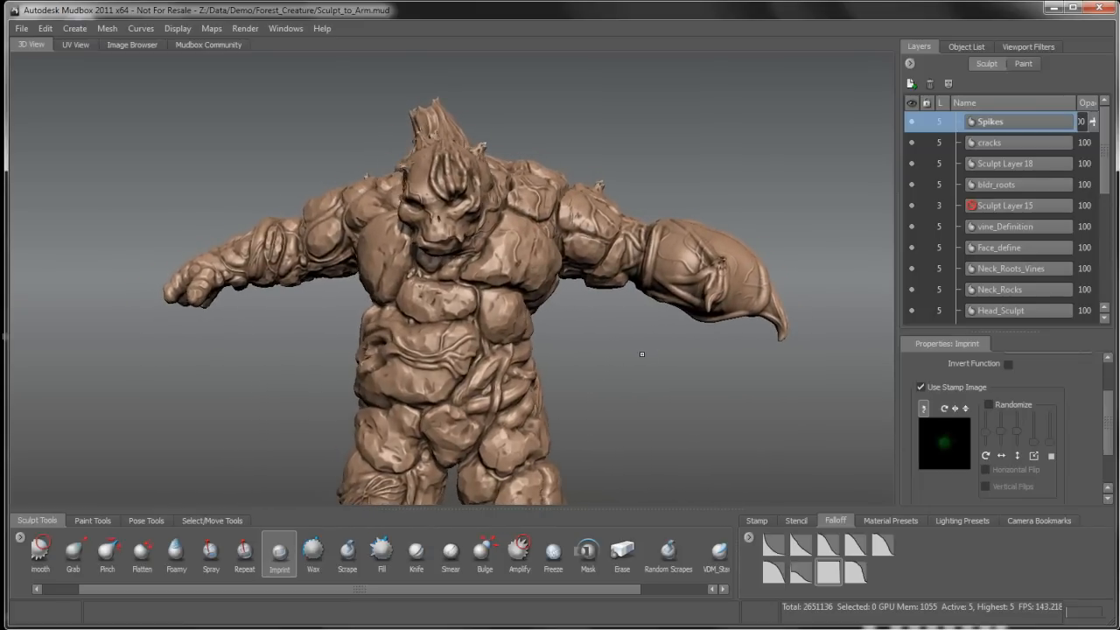